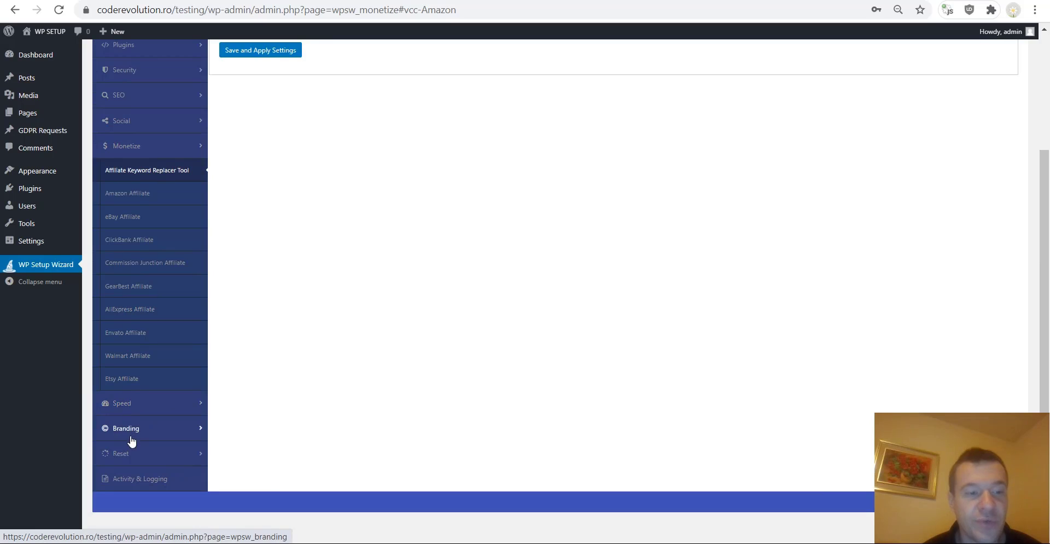
Open the Login Page Branding settings and enable login page styling
left_click(130, 432)
scroll(129, 439, "down", 1)
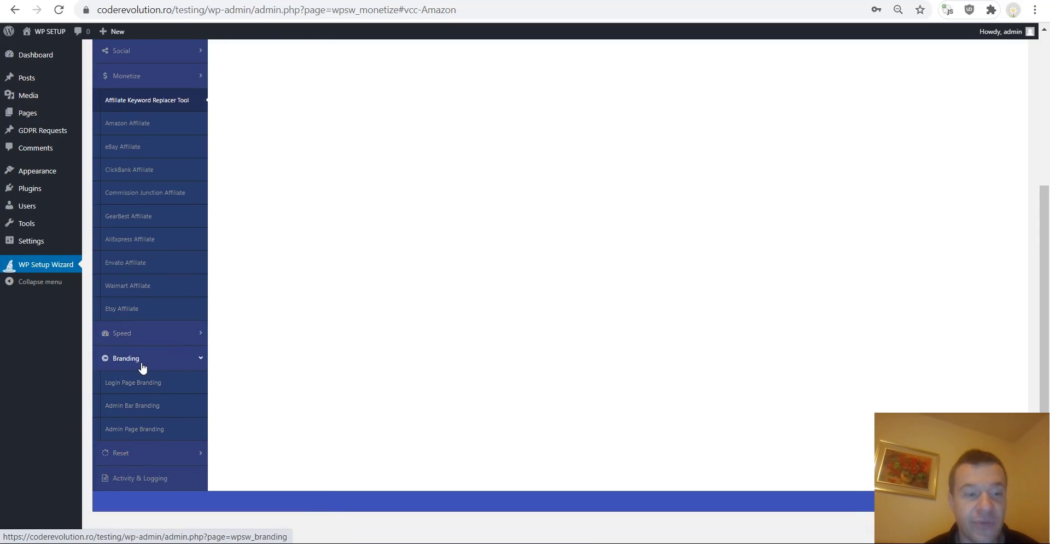
left_click(134, 388)
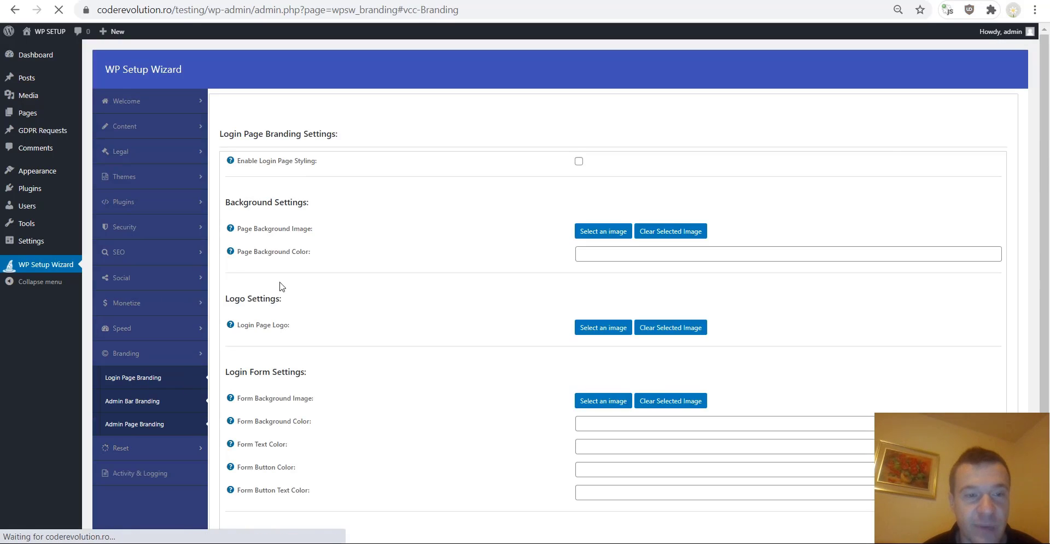
left_click(892, 162)
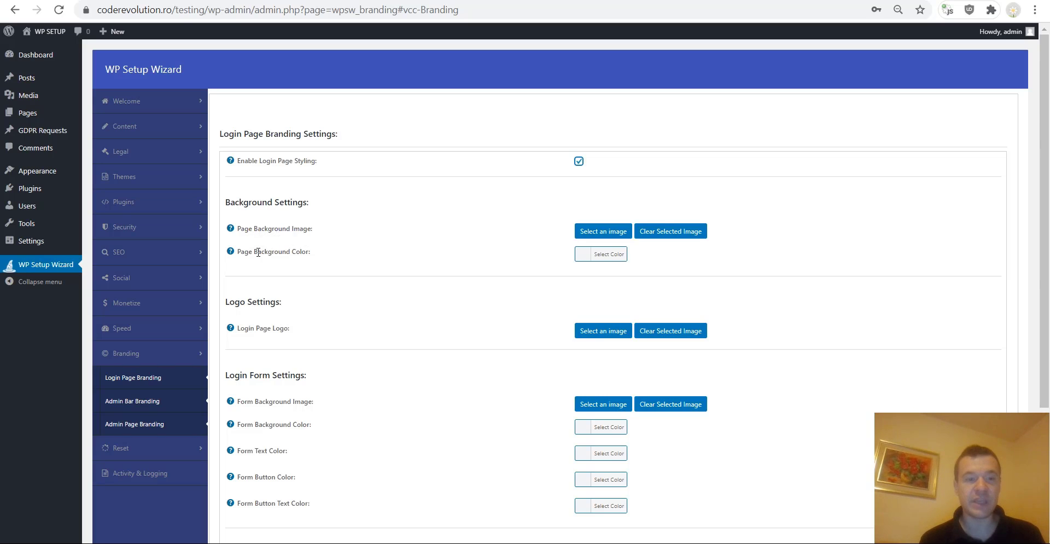
Set the login page background color to the red preset #dd3333
left_click(601, 256)
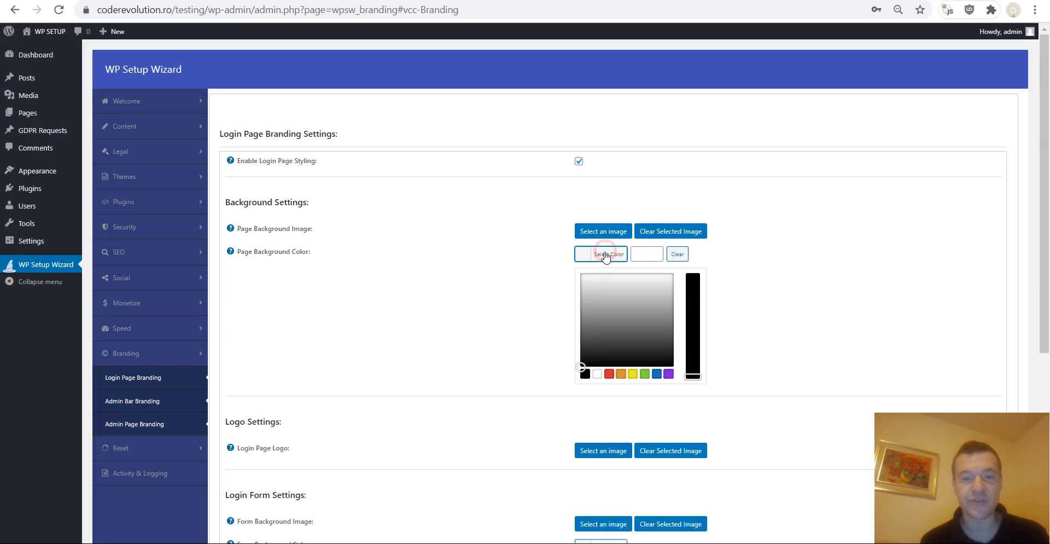
left_click(609, 374)
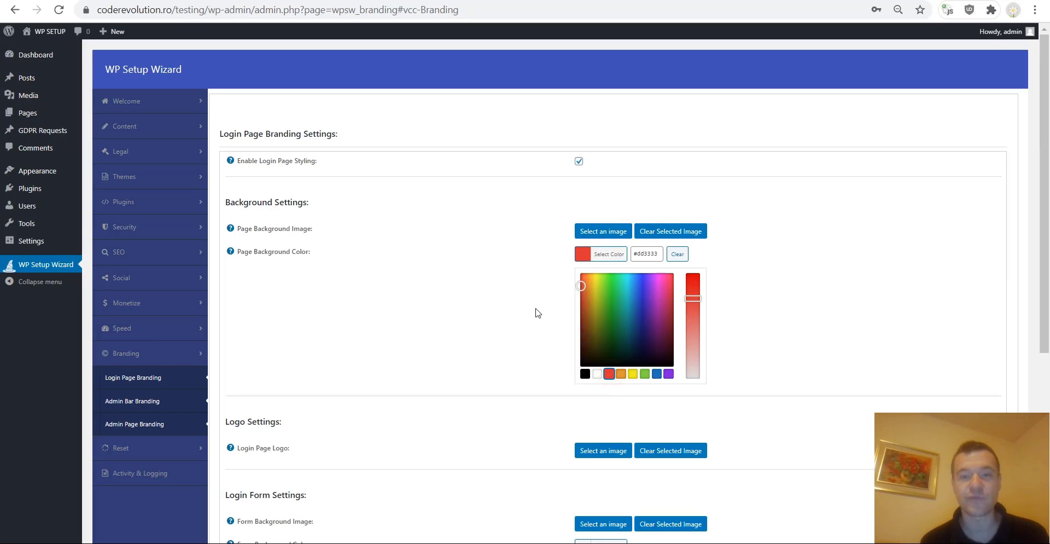
scroll(535, 311, "down", 5)
scroll(450, 324, "up", 5)
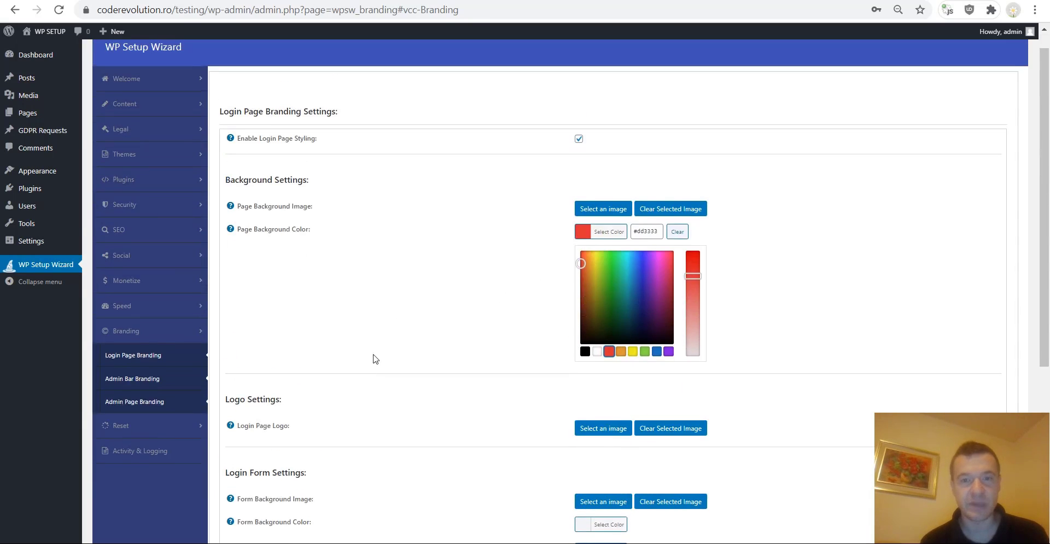
Choose the robot icon default_img_rss_echo.jpg from the media library as the login page logo, and save and apply the settings
scroll(414, 317, "down", 3)
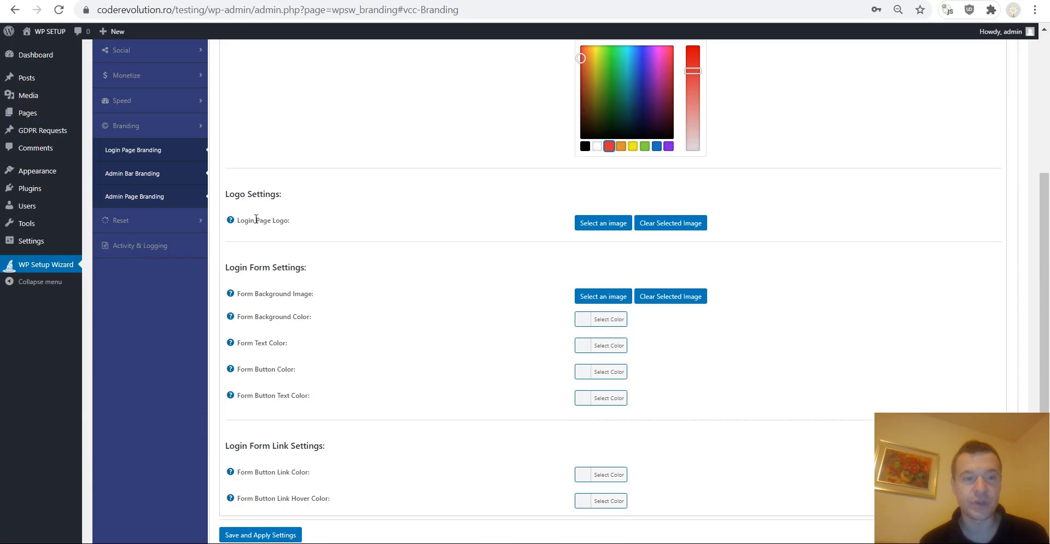
left_click(609, 225)
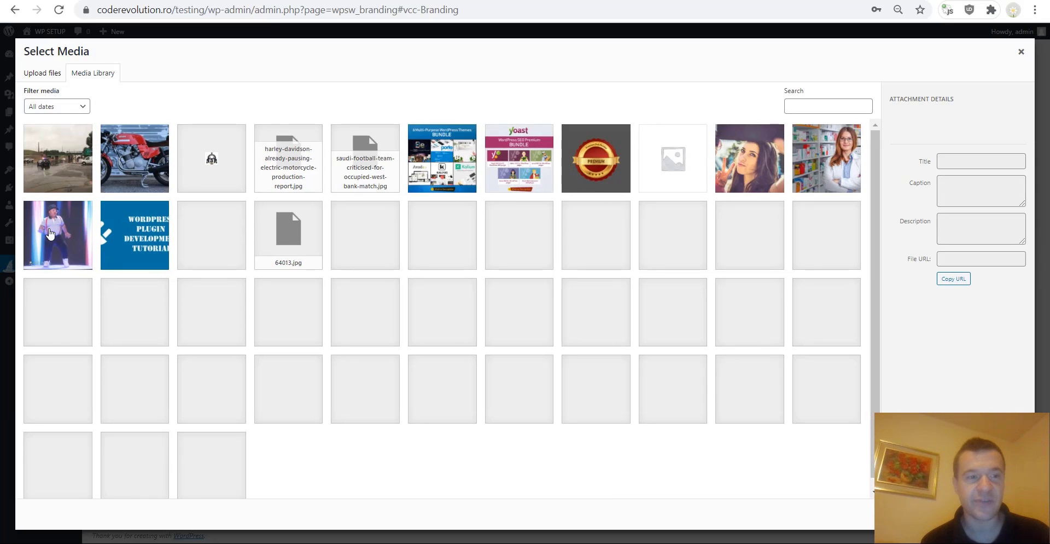
left_click(605, 176)
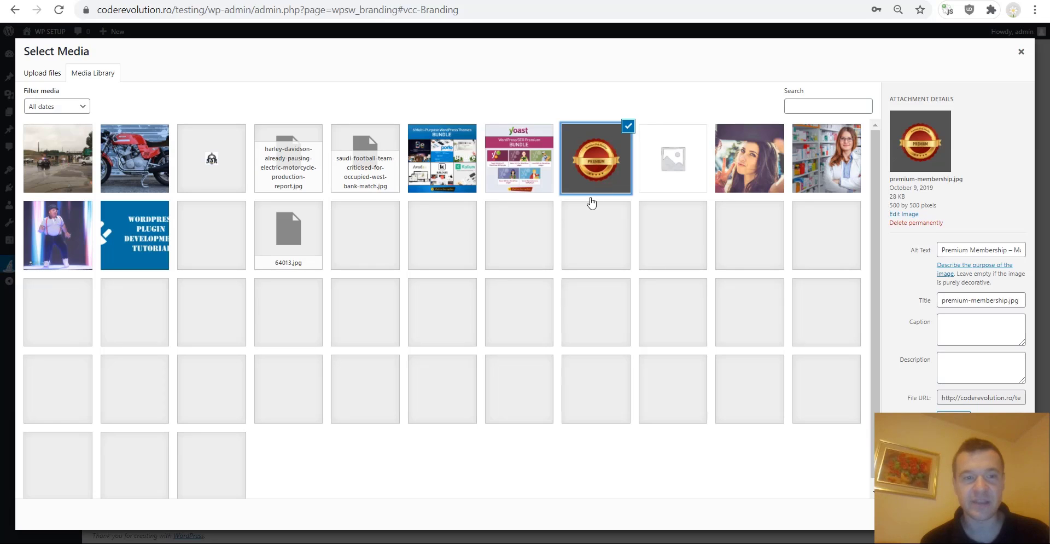
left_click(228, 172)
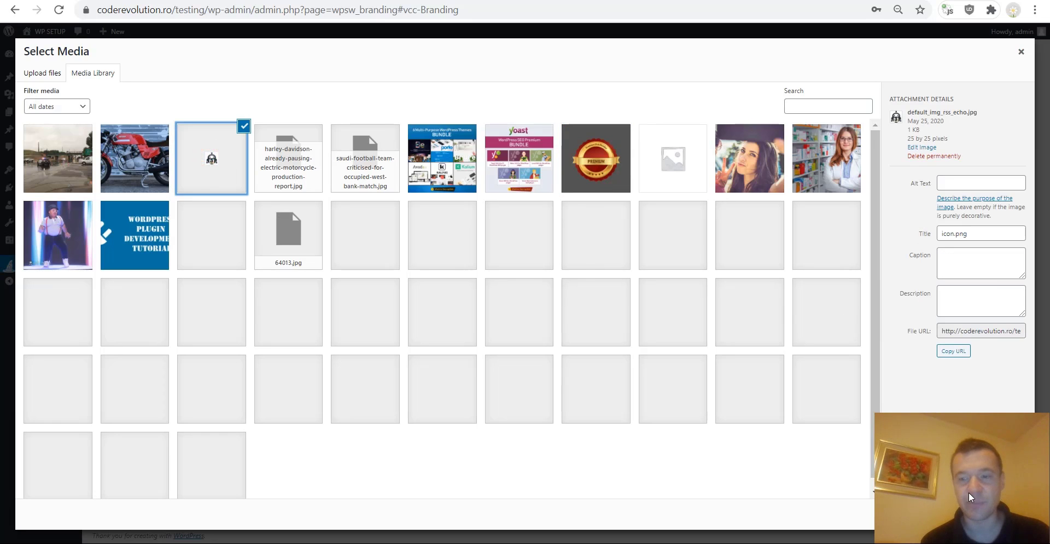
left_click(927, 491)
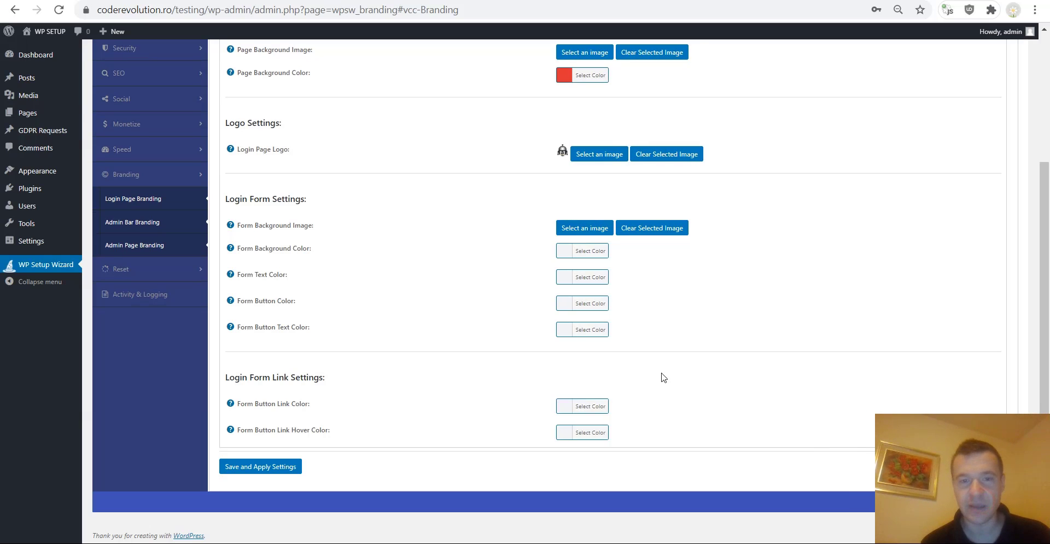
left_click(296, 469)
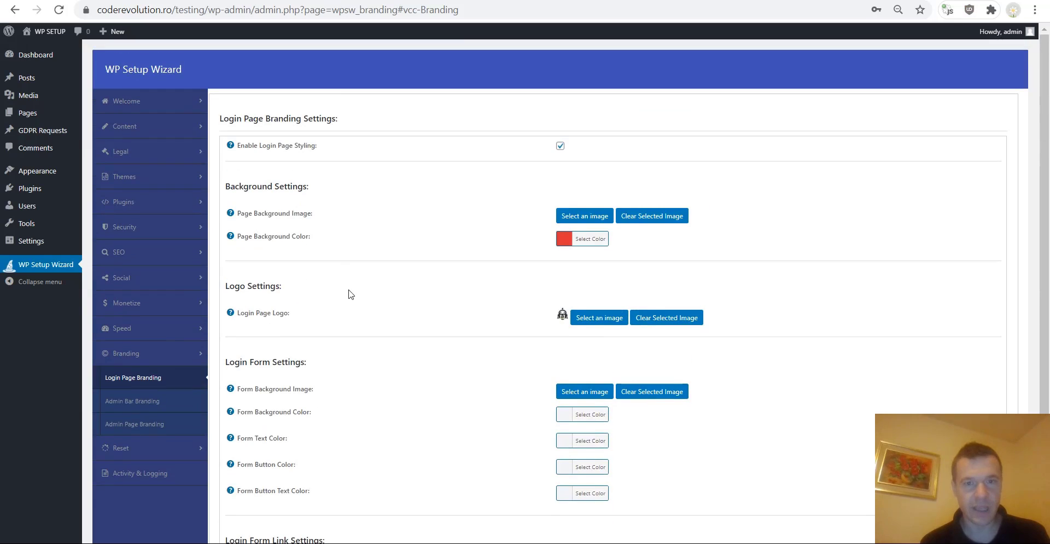
Open coderevolution.ro/testing/login in a new tab and examine the branded login page and its address
mouse_move(996, 40)
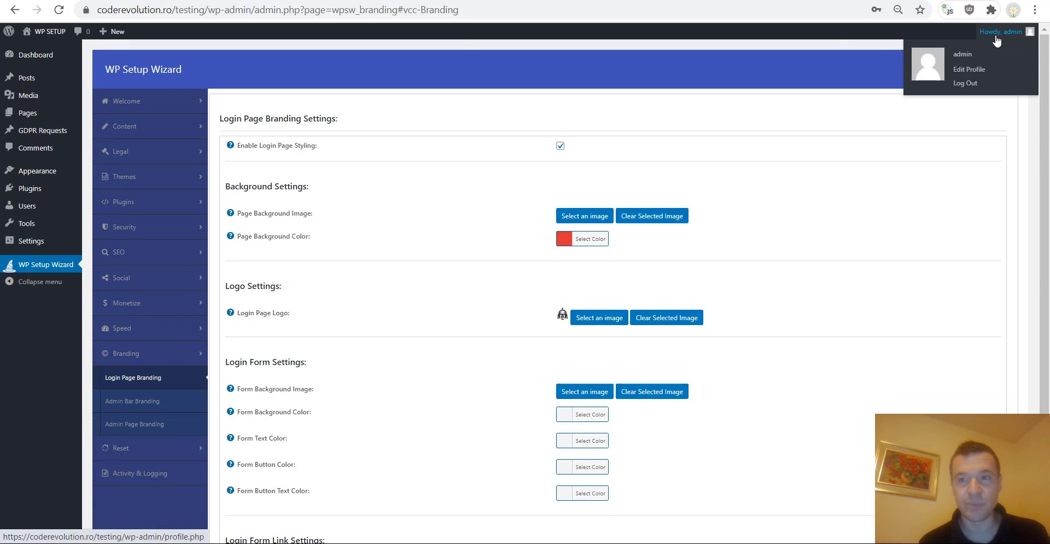
left_click_drag(208, 10, 86, 12)
key("ctrl+c")
key("ctrl+t")
key("ctrl+v")
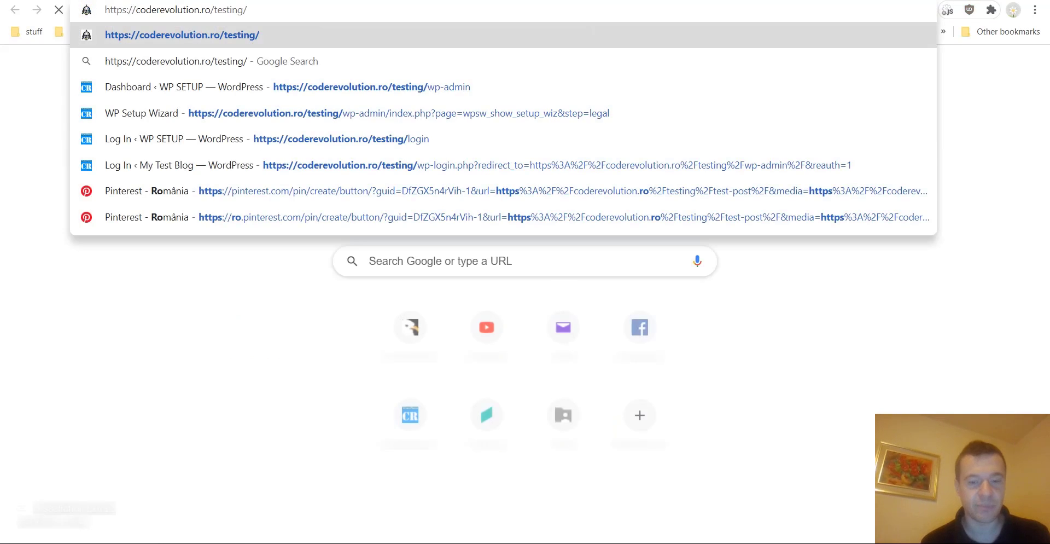
type("logi")
type("n")
key("Return")
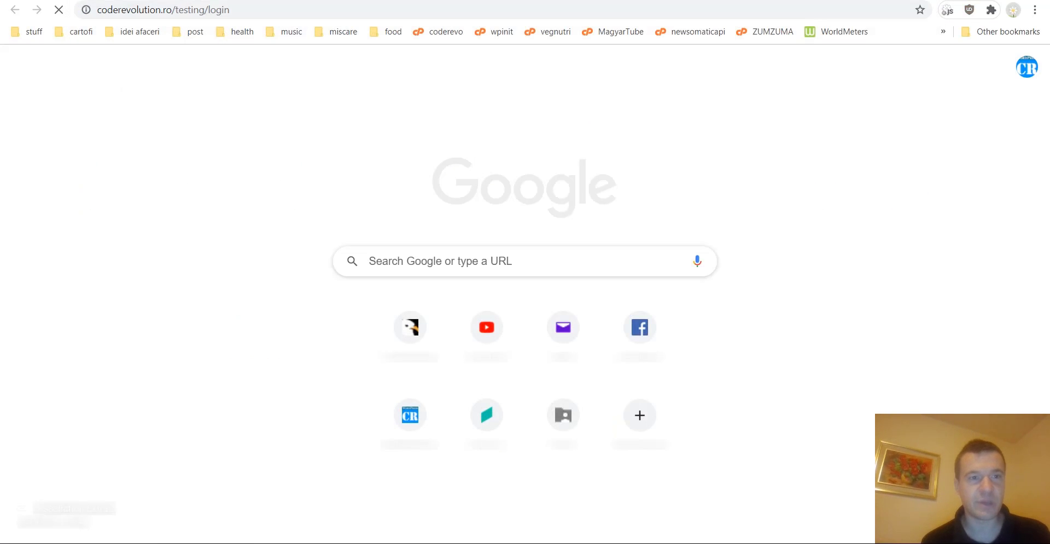
key("ctrl+shift+Tab")
key("ctrl+Tab")
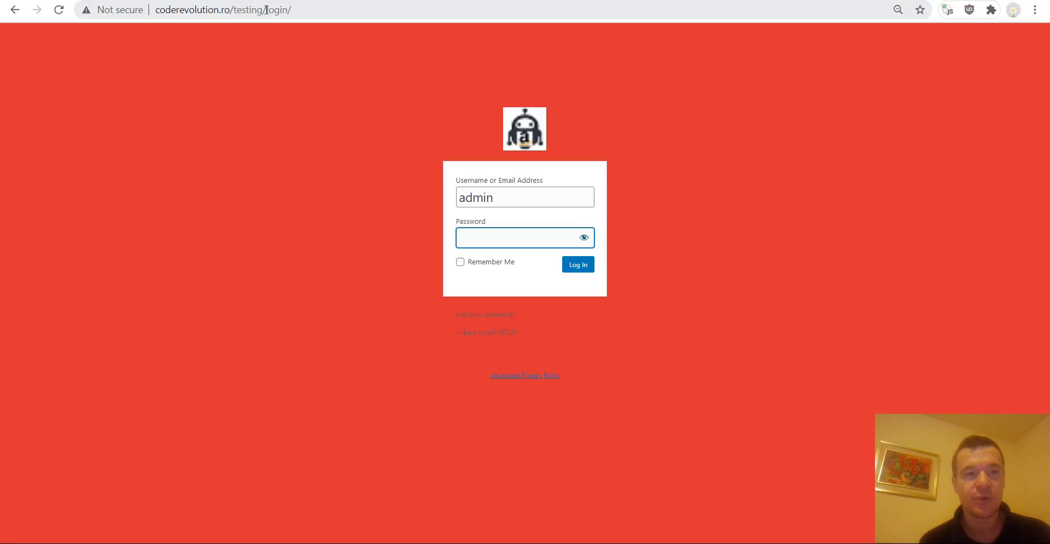
left_click_drag(266, 10, 292, 9)
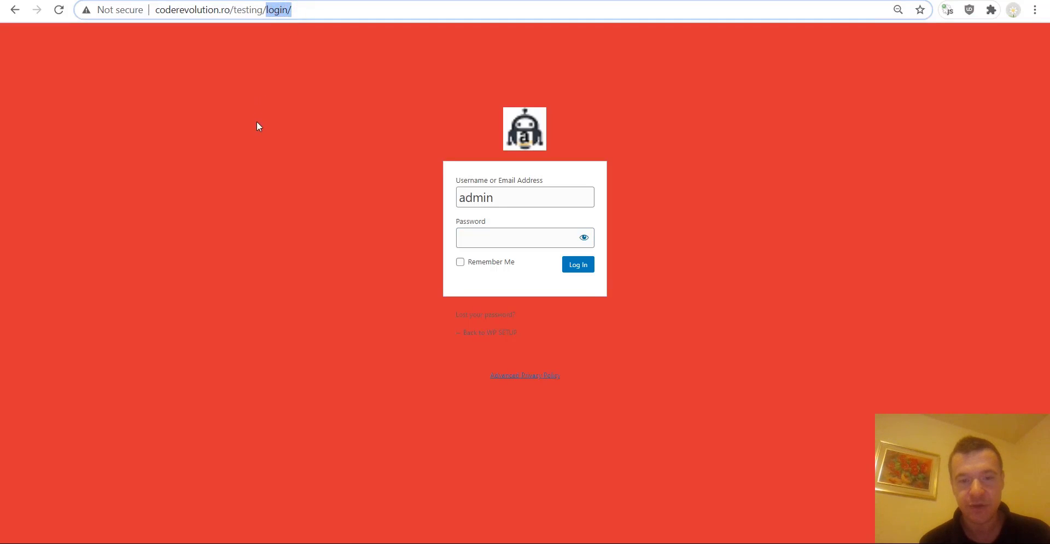
left_click(256, 142)
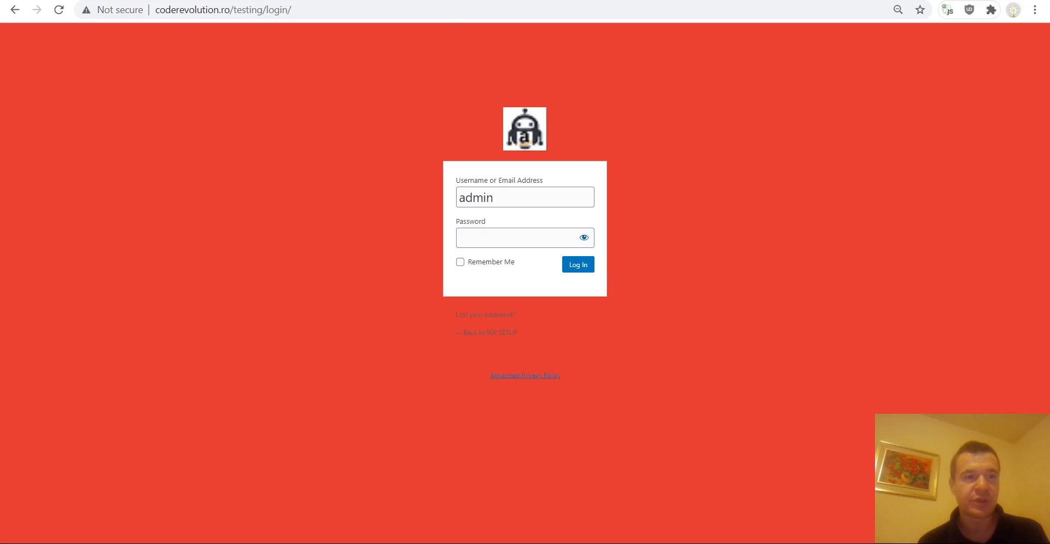
Back in the branding settings, set the pharmacy photo of the woman in a white coat as page background image, and save and apply
left_click(250, 0)
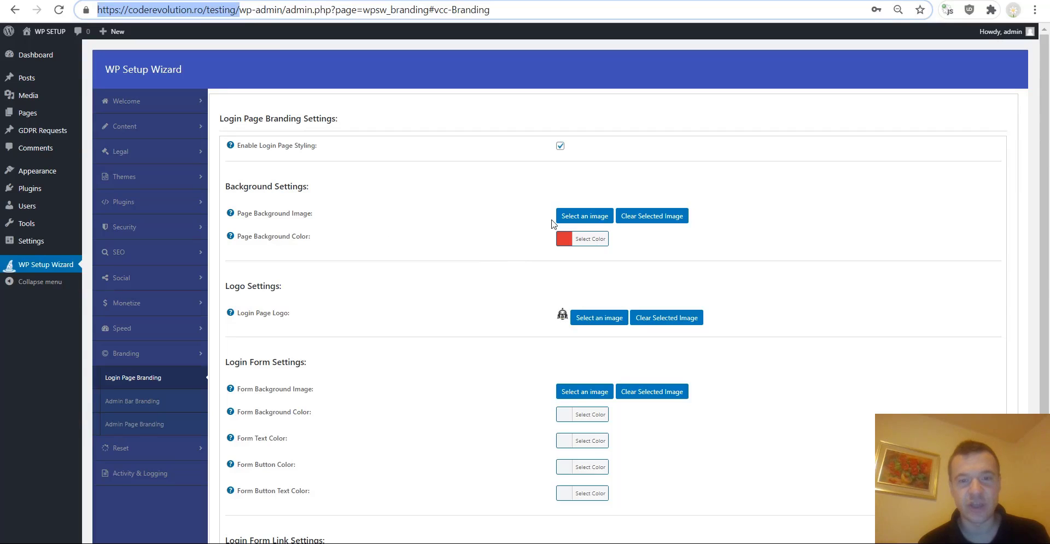
left_click(581, 213)
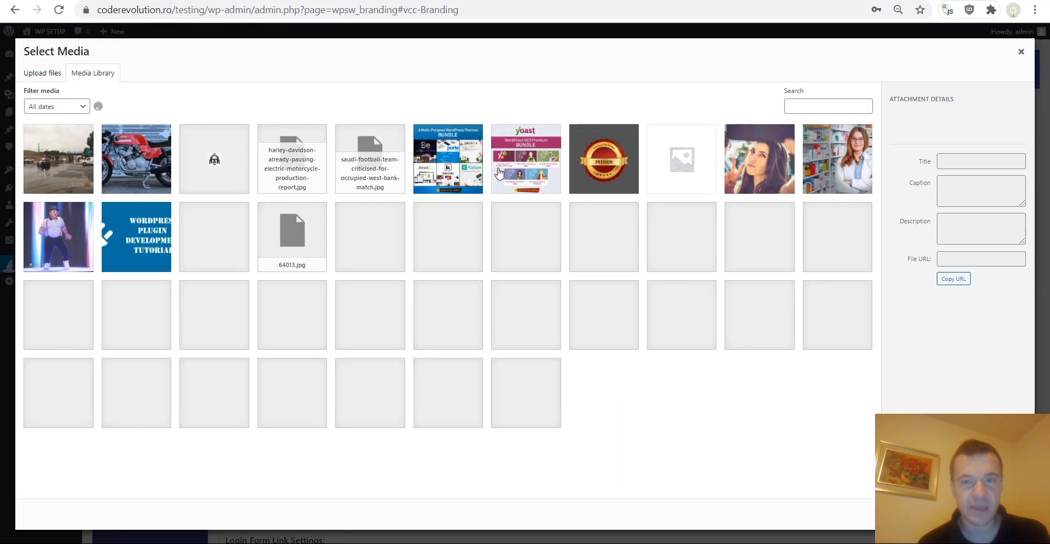
left_click(835, 160)
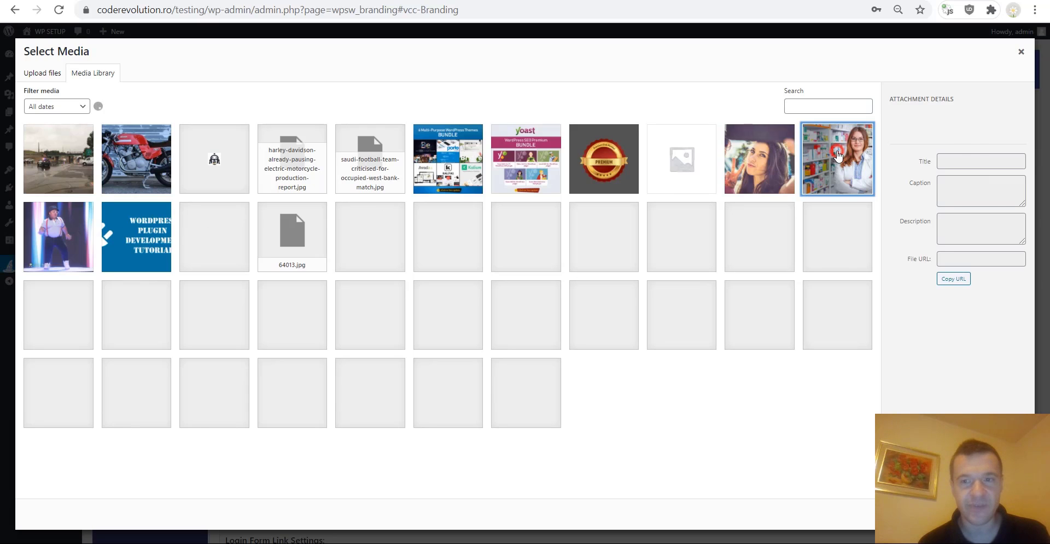
left_click(1009, 514)
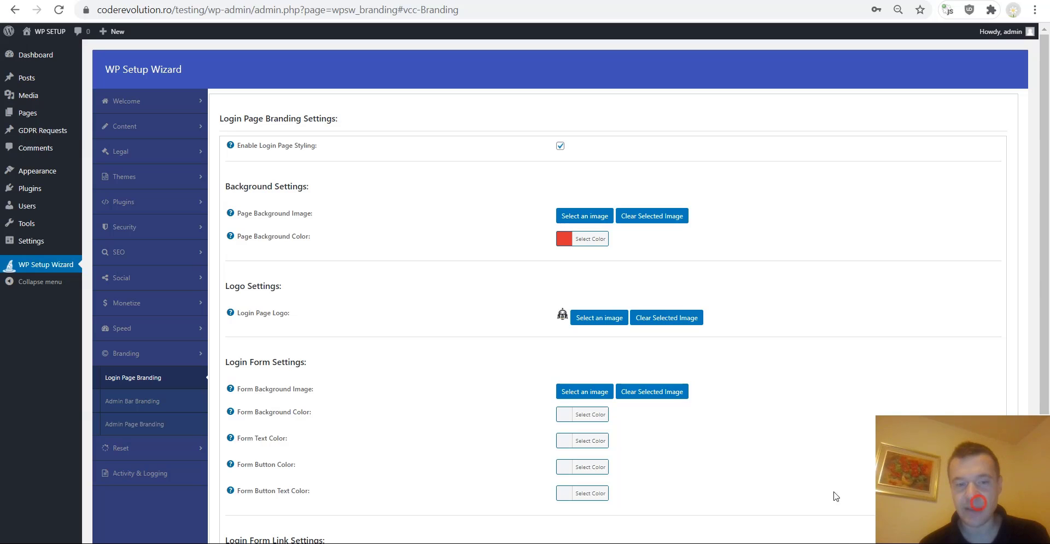
scroll(755, 511, "down", 5)
left_click(277, 465)
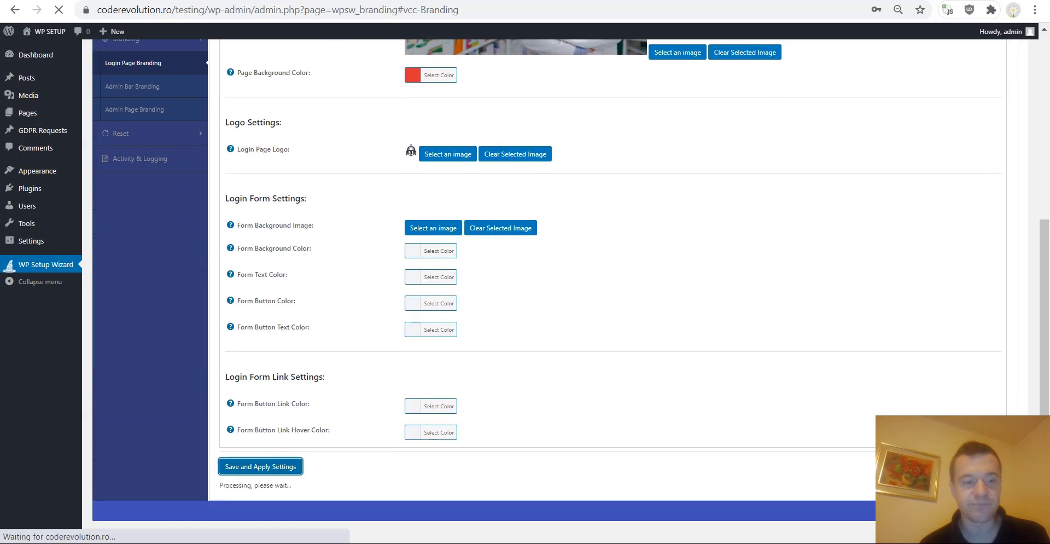
Reload the login page in its own tab and check the background image
left_click(181, 0)
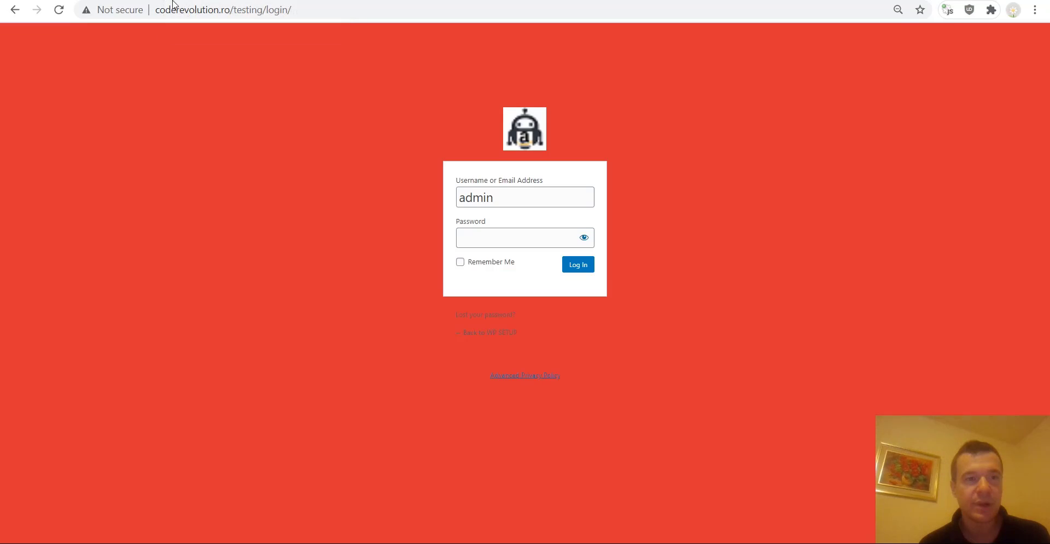
left_click(59, 13)
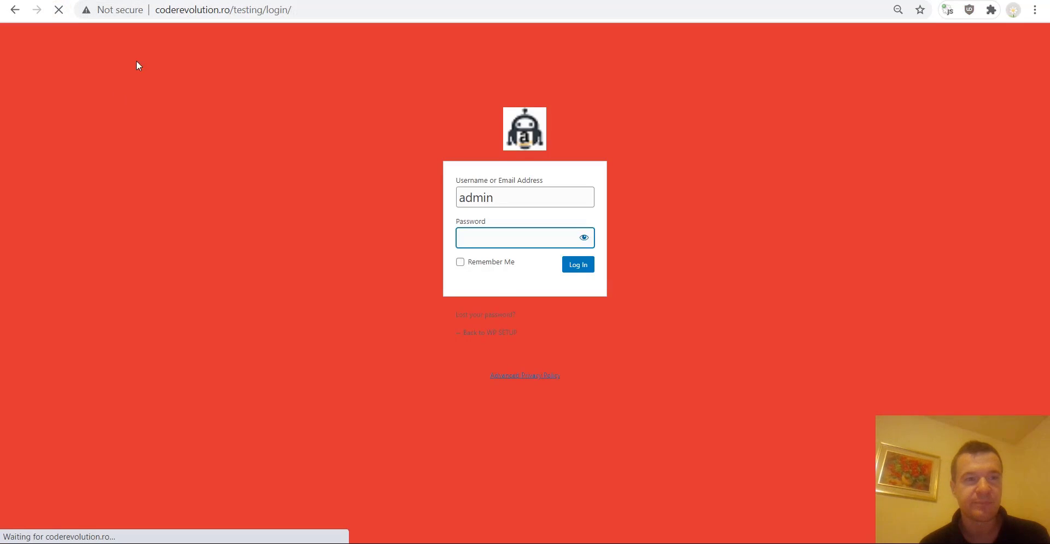
left_click(112, 0)
left_click(175, 0)
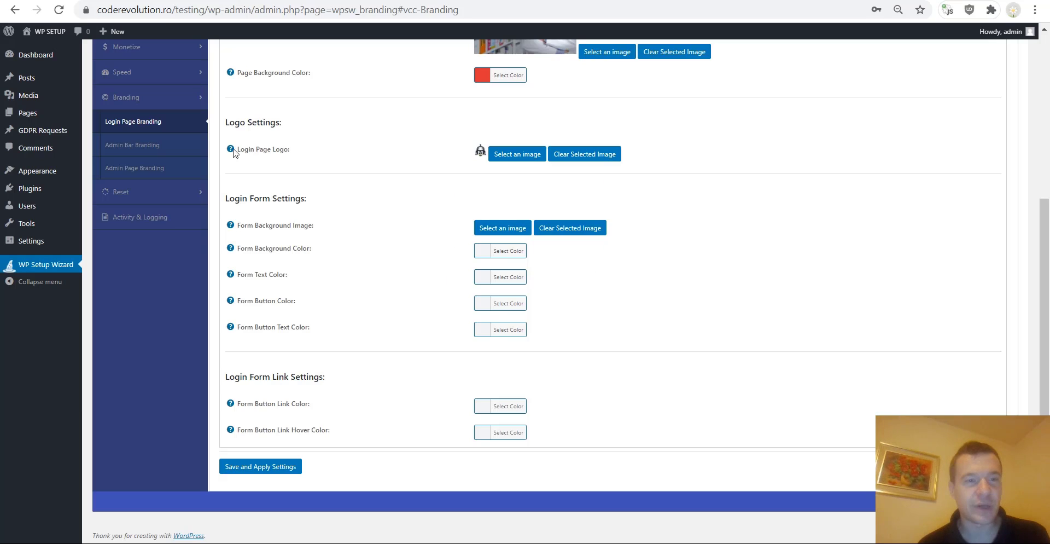
Back in the branding settings, set the login form background color to the blue preset #1e73be
scroll(401, 181, "up", 1)
scroll(402, 187, "down", 1)
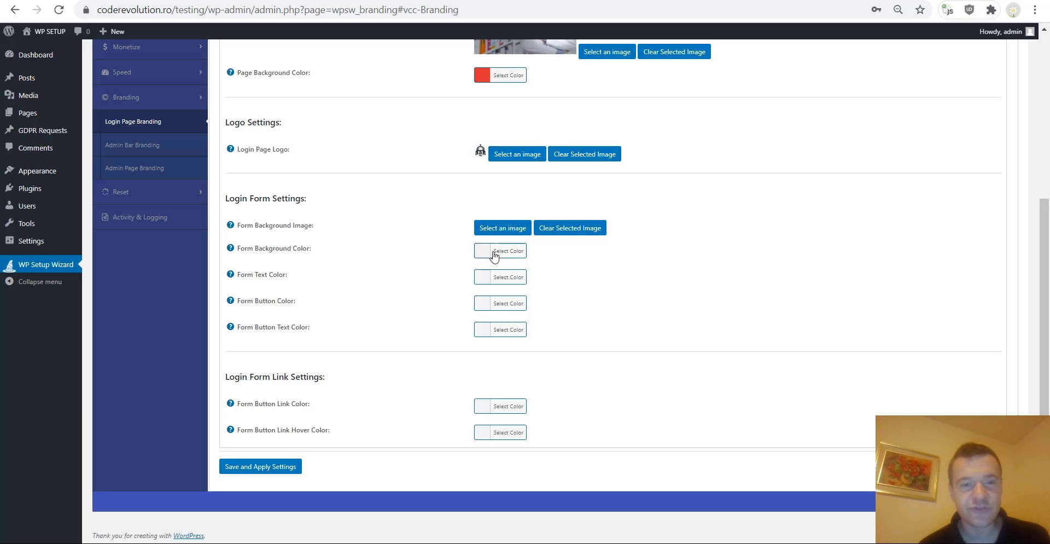
left_click(491, 253)
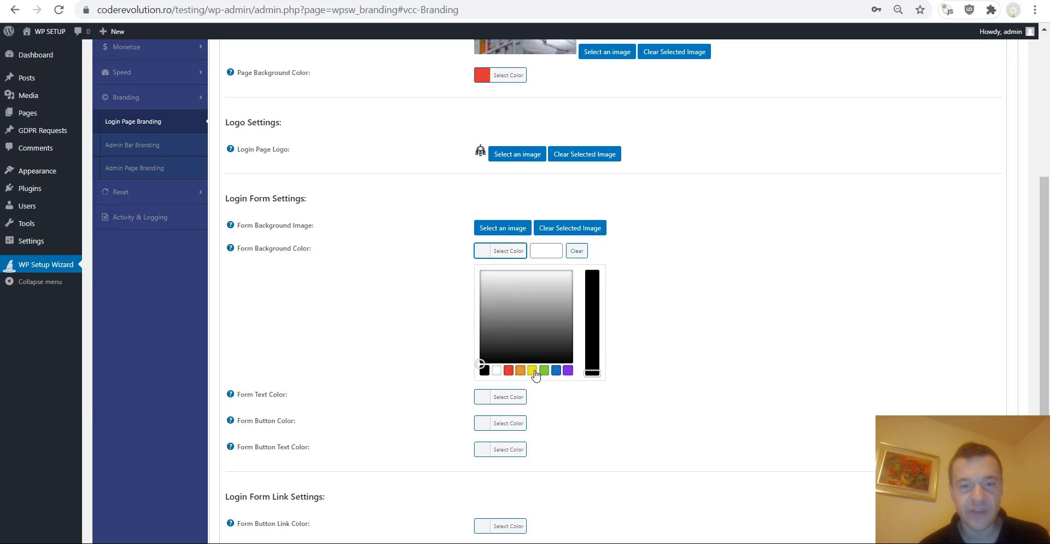
left_click(556, 371)
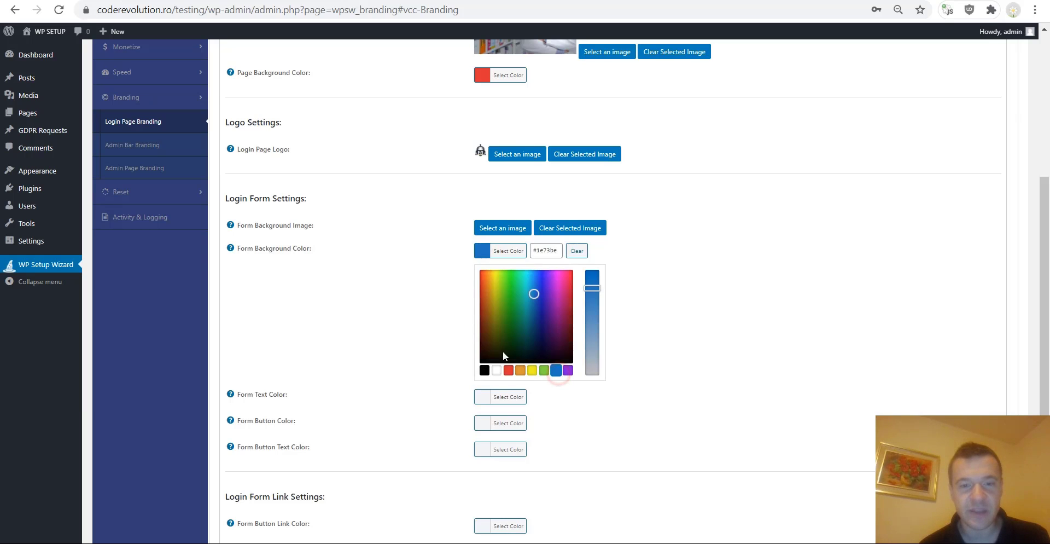
left_click(430, 348)
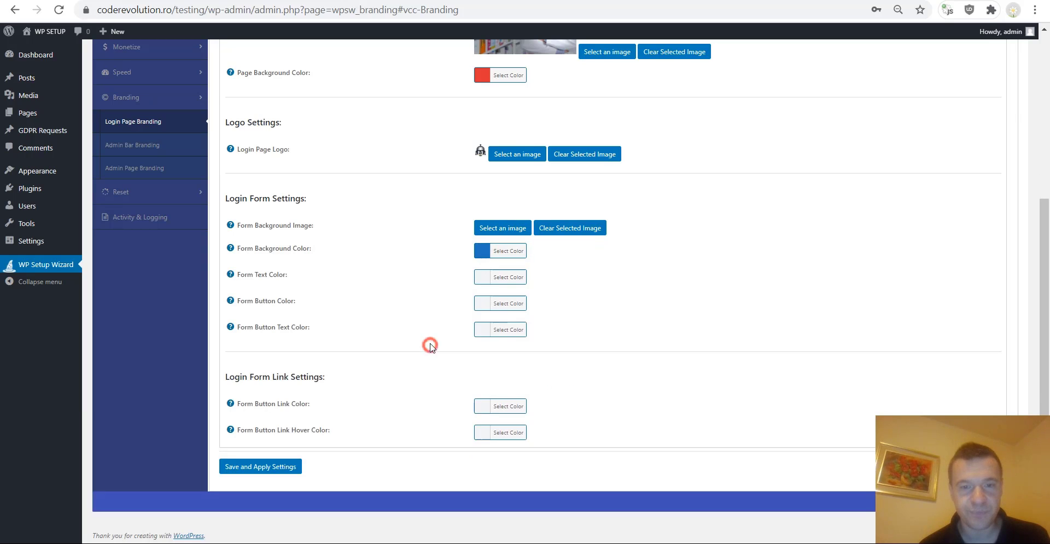
Set the form text color to white #ffffff and the form button color to yellow #eeee22
left_click(481, 281)
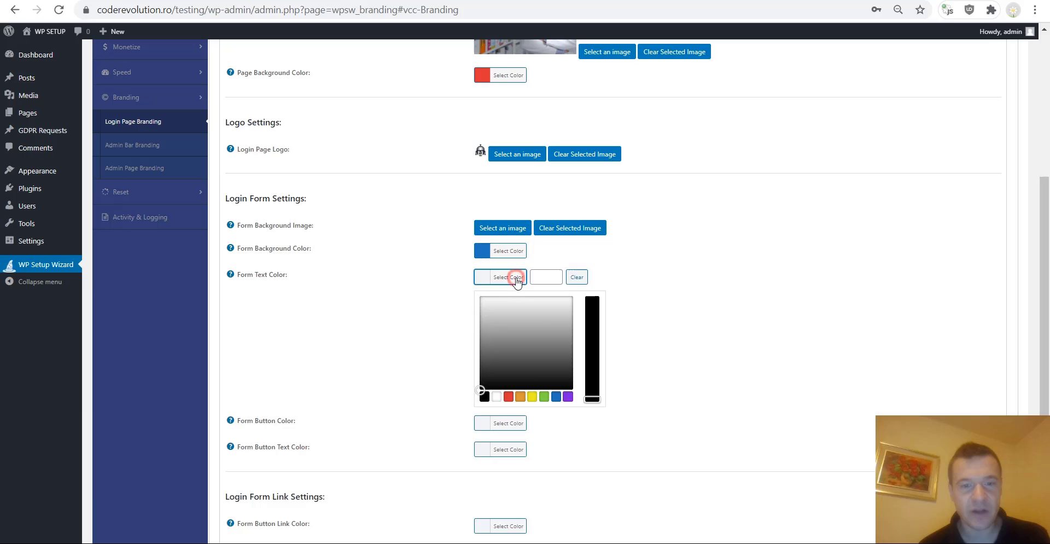
left_click(498, 398)
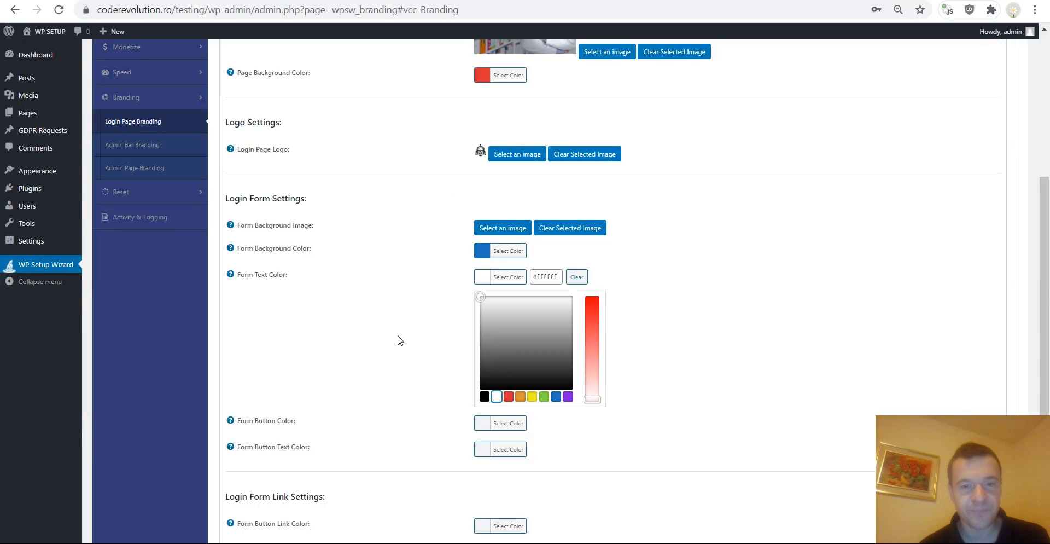
scroll(412, 352, "down", 3)
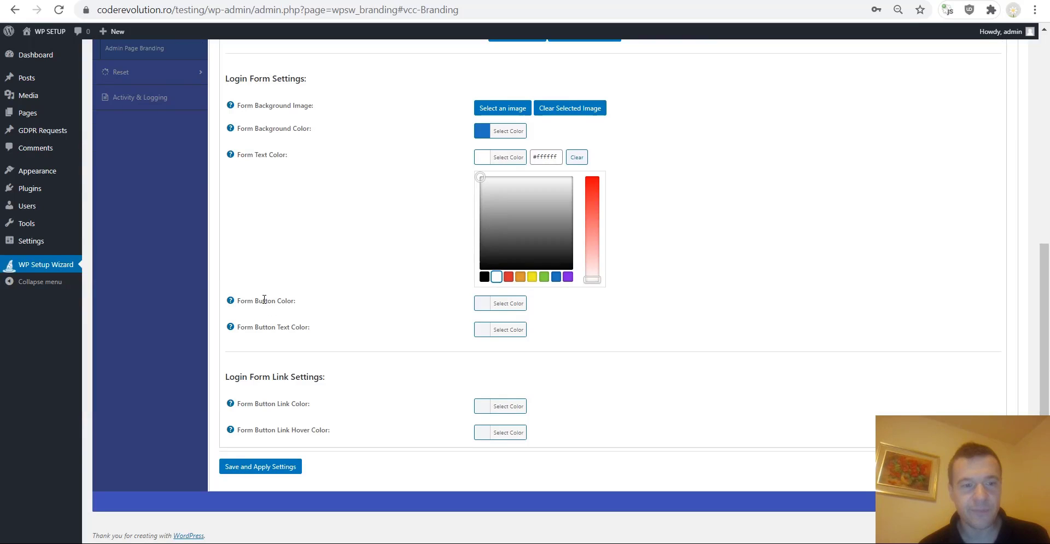
left_click(488, 304)
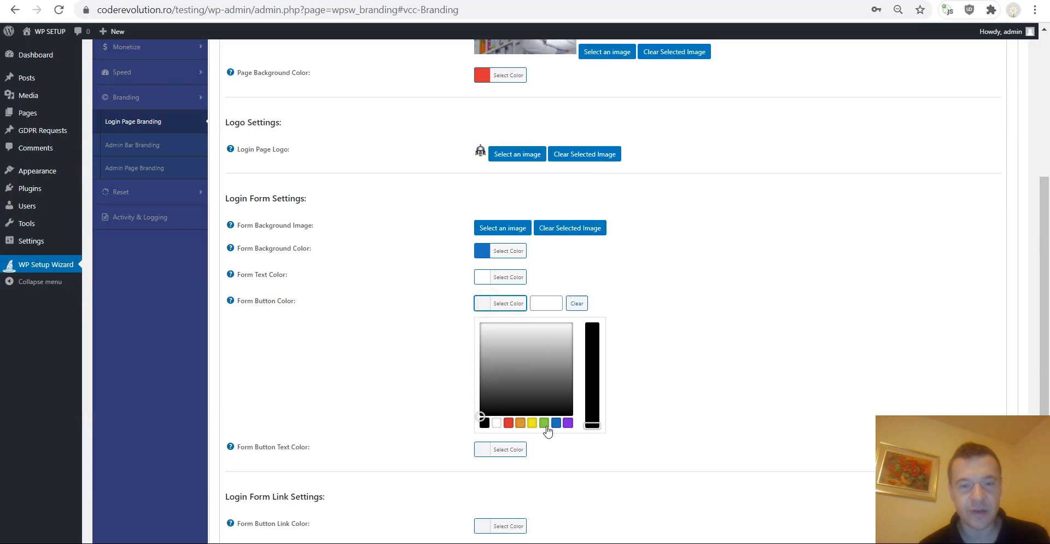
left_click(532, 424)
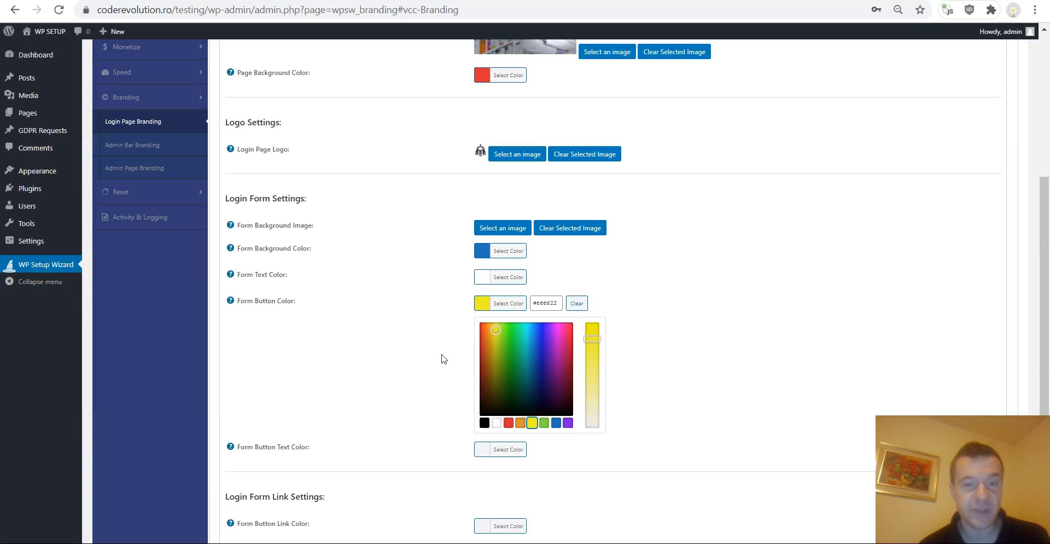
Set the form button text color to the red preset, save and apply the settings, and reload the login page to check the form colors
left_click(361, 358)
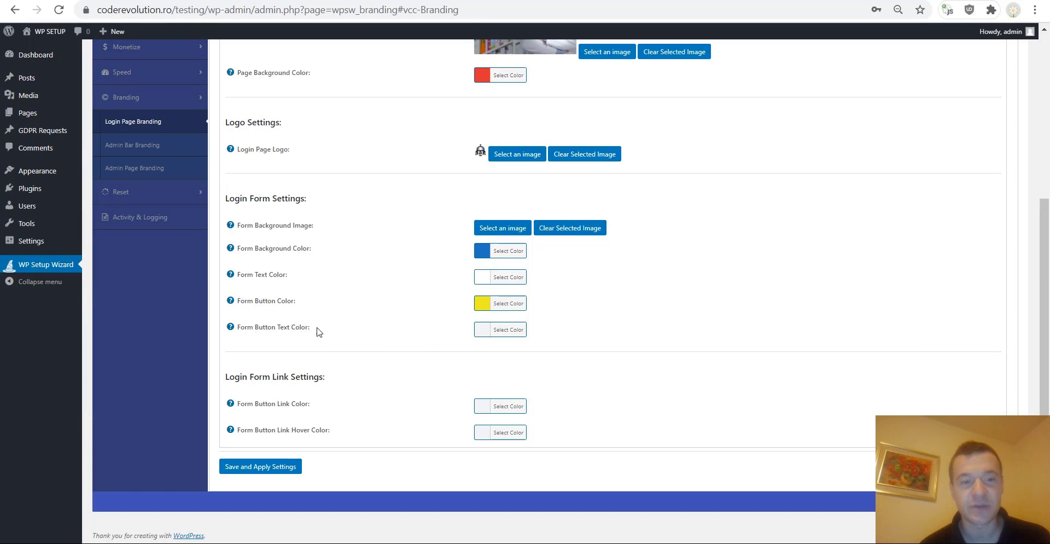
left_click(496, 329)
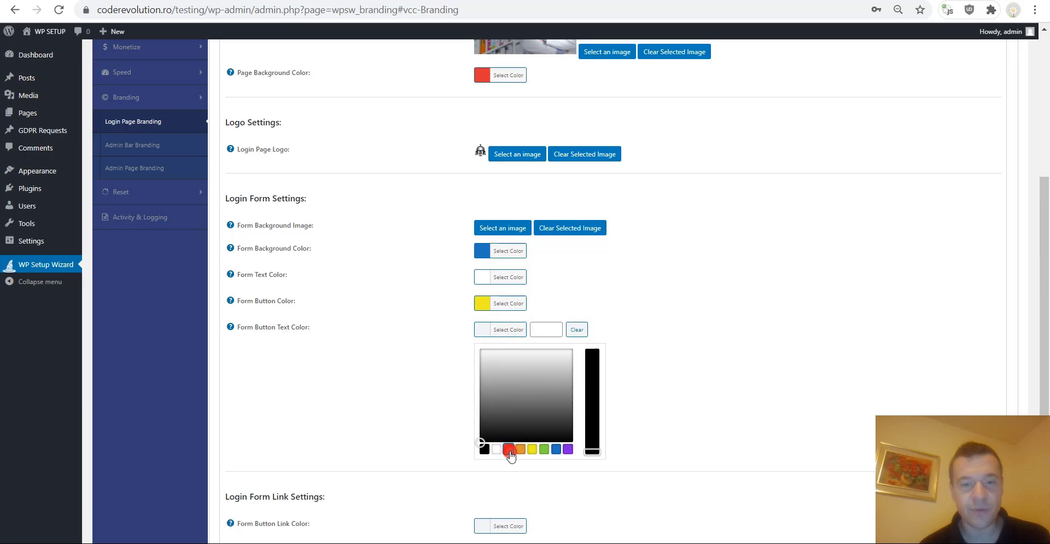
left_click(508, 448)
left_click(417, 389)
left_click(248, 468)
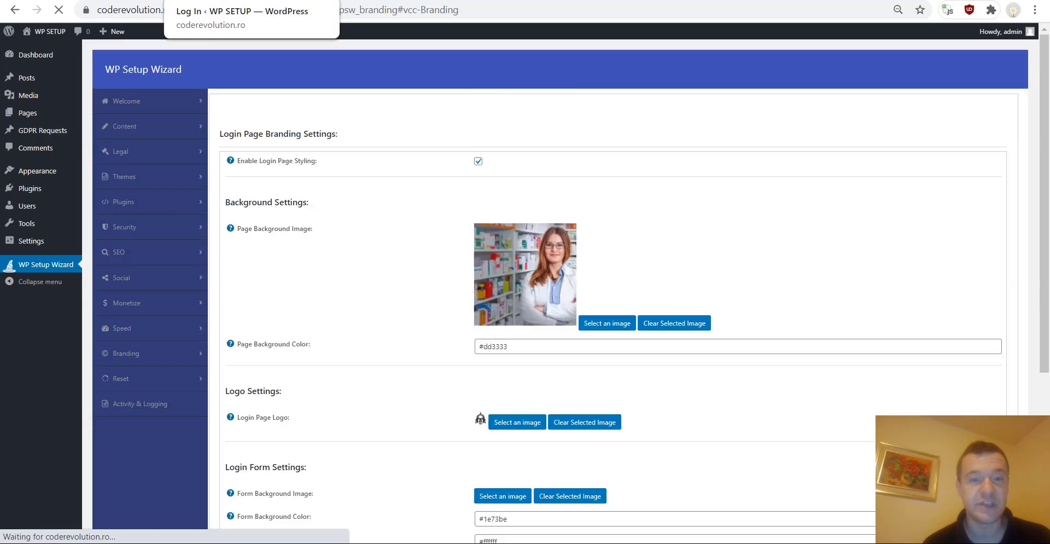
left_click(219, 0)
left_click(62, 10)
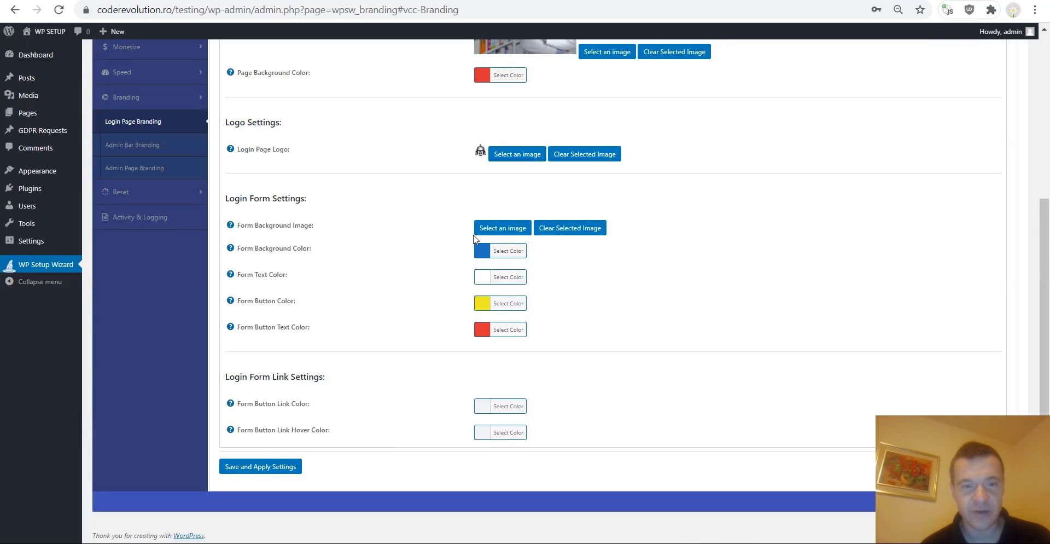
In the branding settings, set the photo of the dancer in hat and suspenders as form background image, and save and apply
left_click(479, 229)
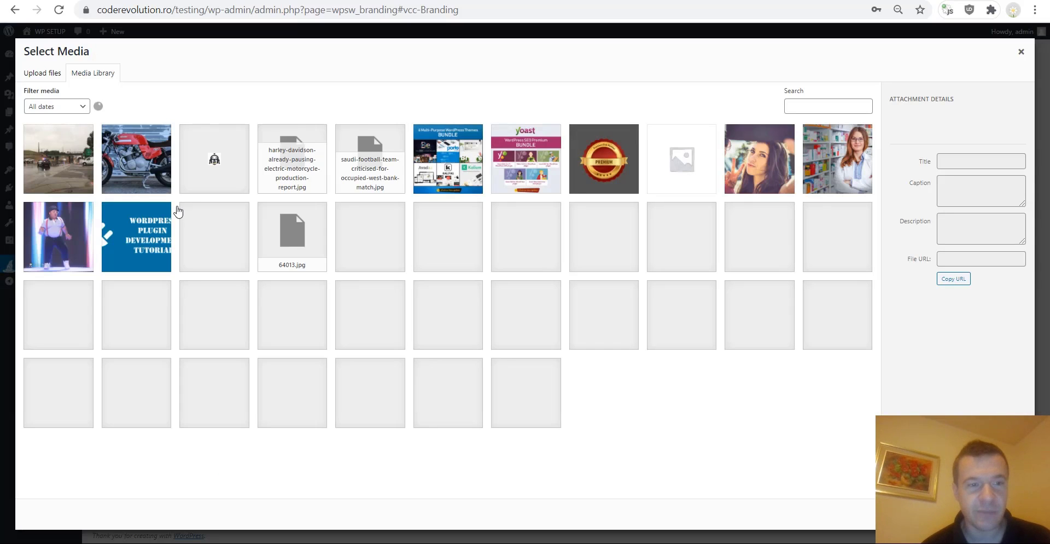
left_click(129, 164)
left_click(46, 165)
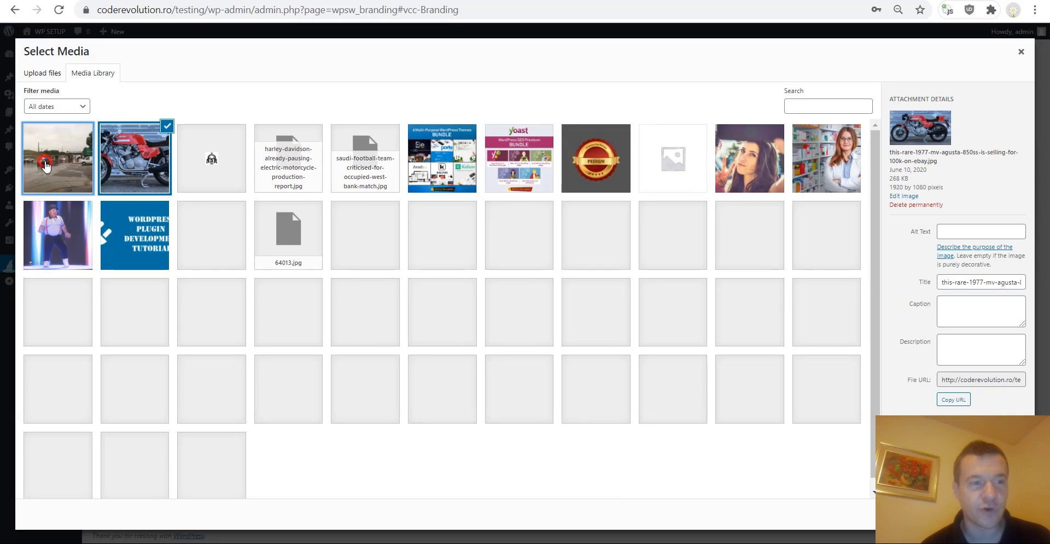
left_click(758, 164)
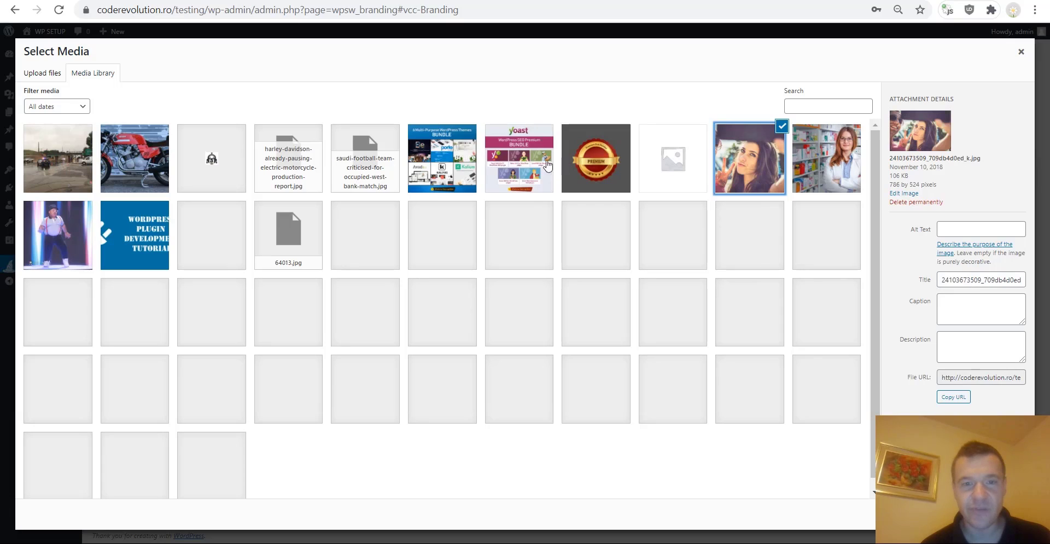
left_click(61, 235)
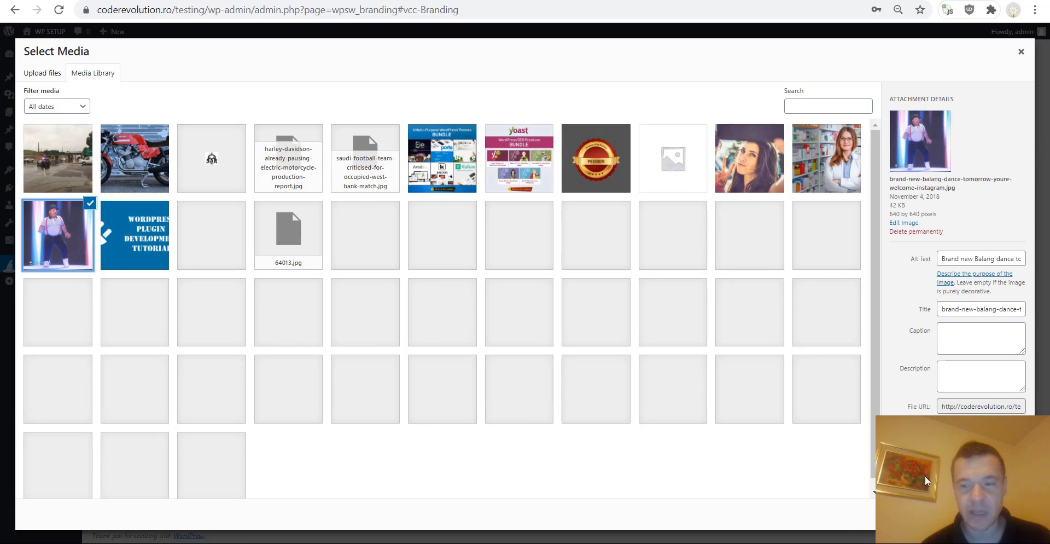
left_click(1005, 513)
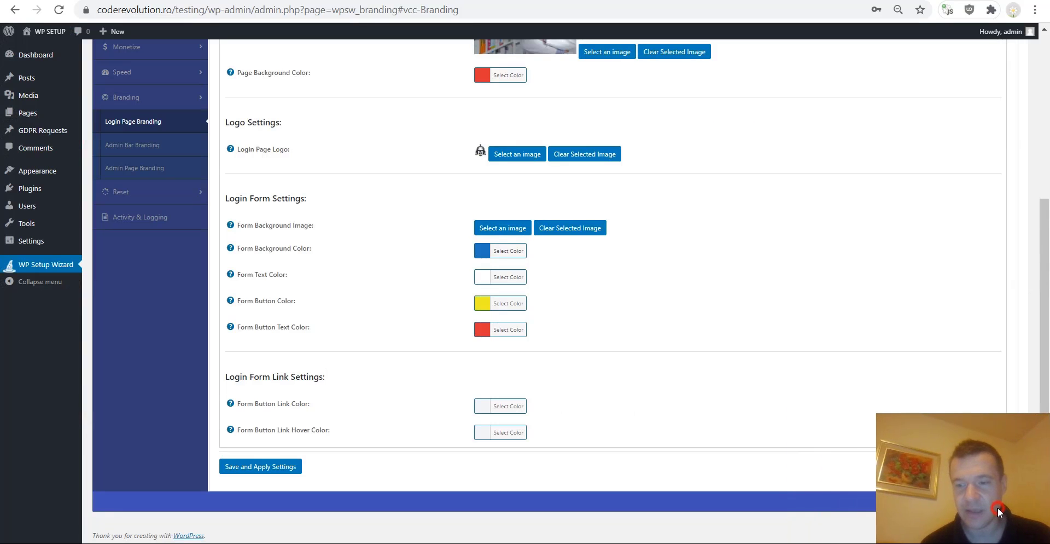
left_click(262, 468)
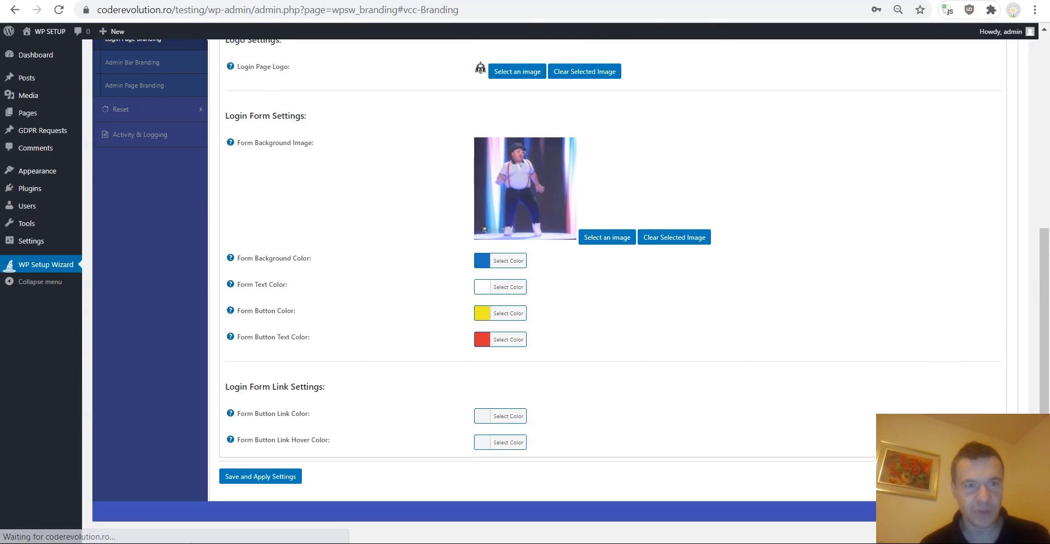
Reload the login page to check the form background image, and return to the branding settings
key("ctrl+Tab")
left_click(56, 10)
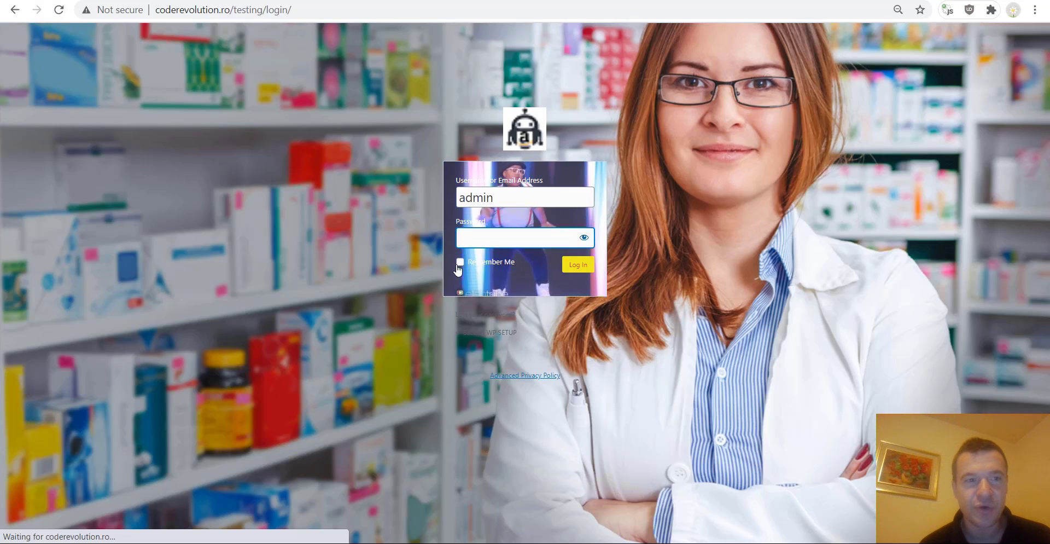
key("ctrl+shift+Tab")
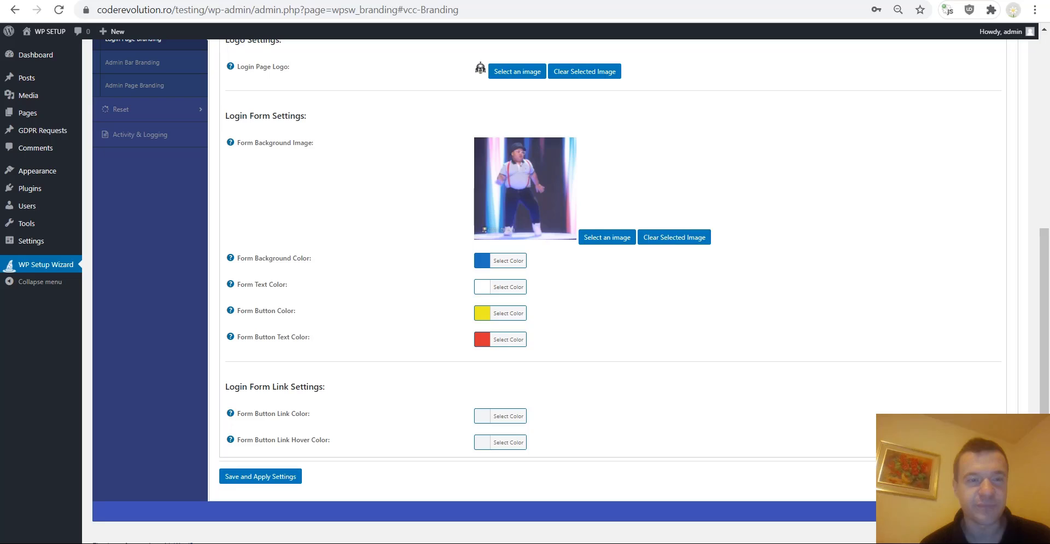
Set the form button link color to the purple preset #8224e3
scroll(328, 340, "down", 1)
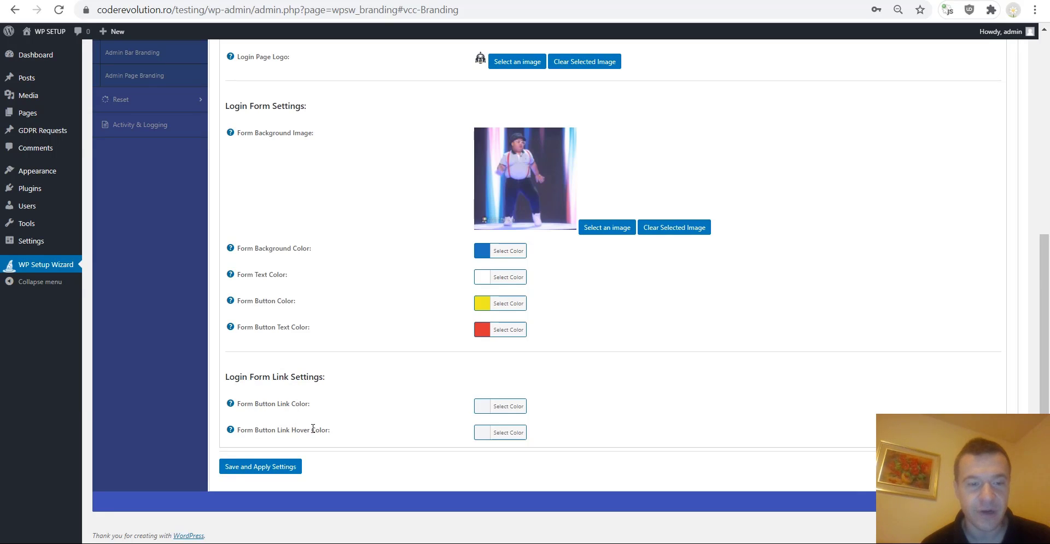
left_click(489, 408)
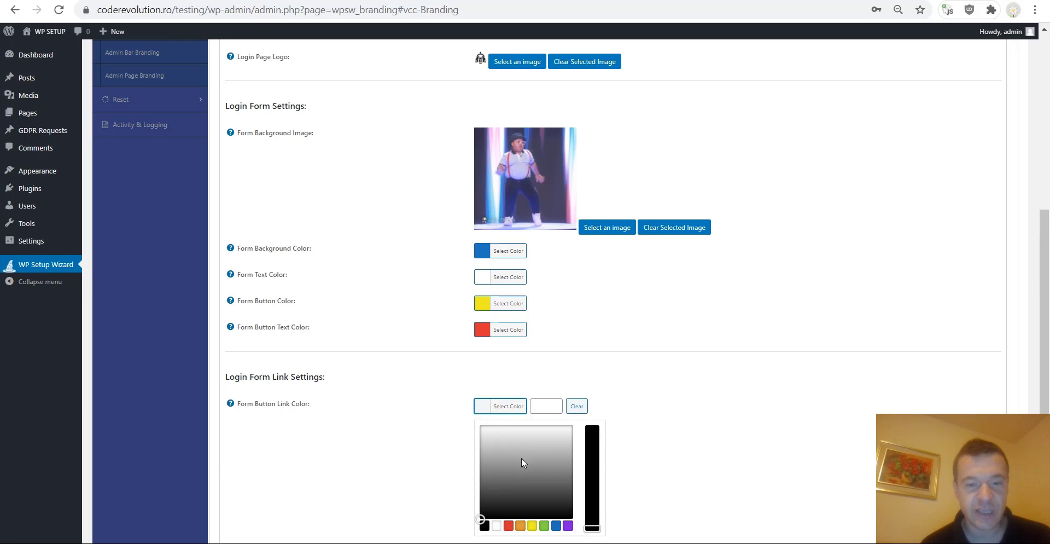
scroll(527, 438, "down", 2)
left_click(569, 405)
left_click(421, 362)
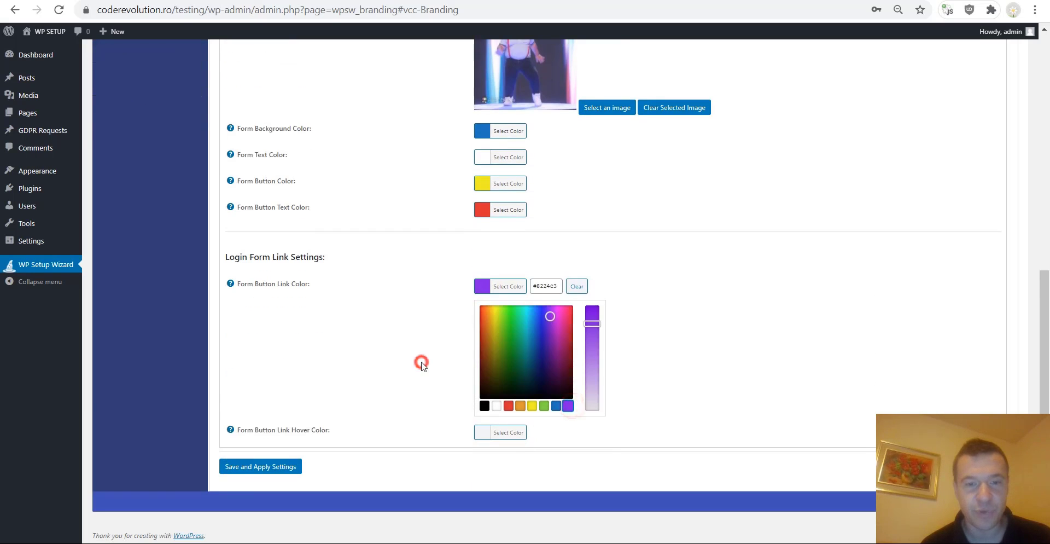
Set the form button link hover color to orange #dd9933, save and apply, and reload the login page to check the links
left_click(497, 433)
scroll(505, 418, "down", 2)
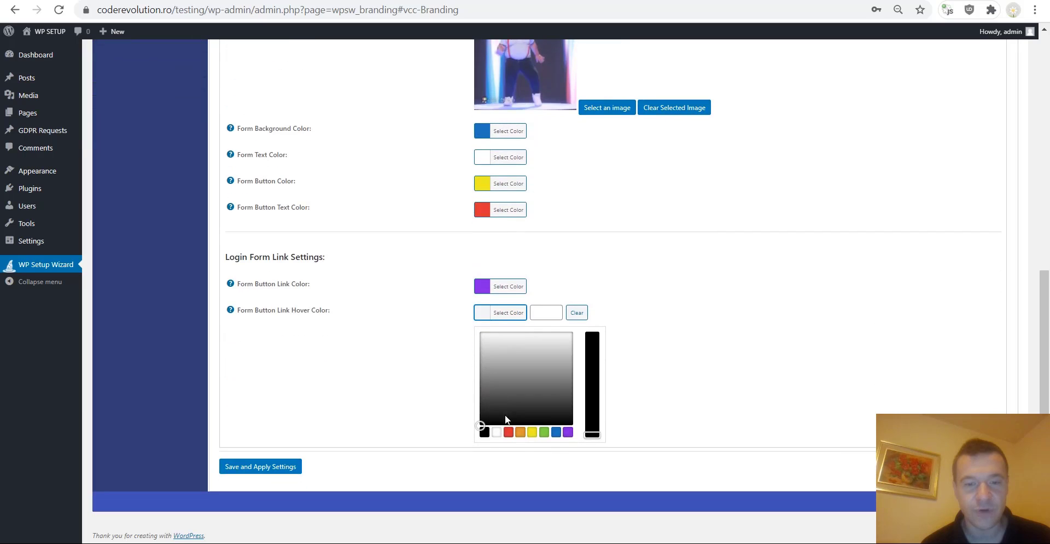
left_click(521, 434)
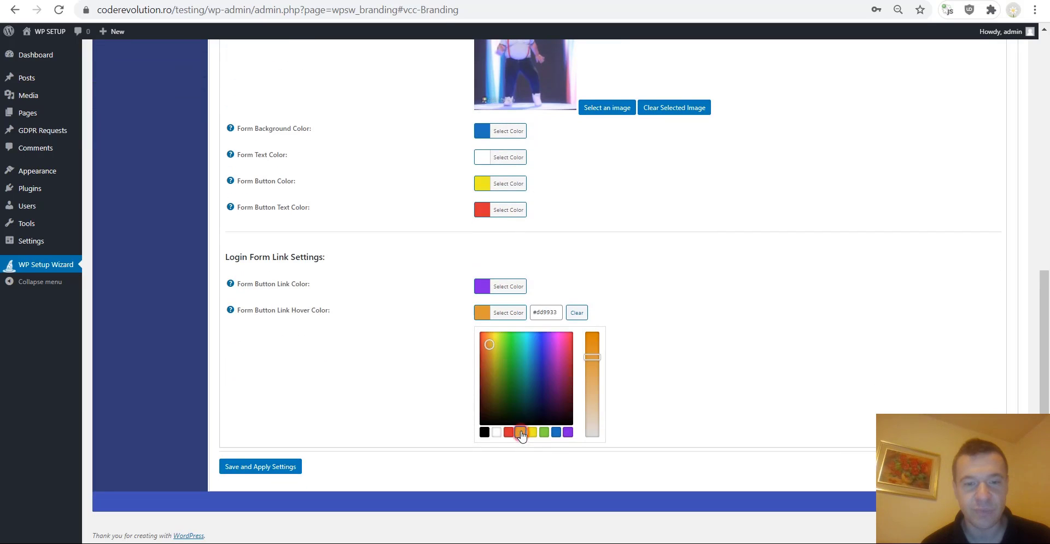
left_click(270, 466)
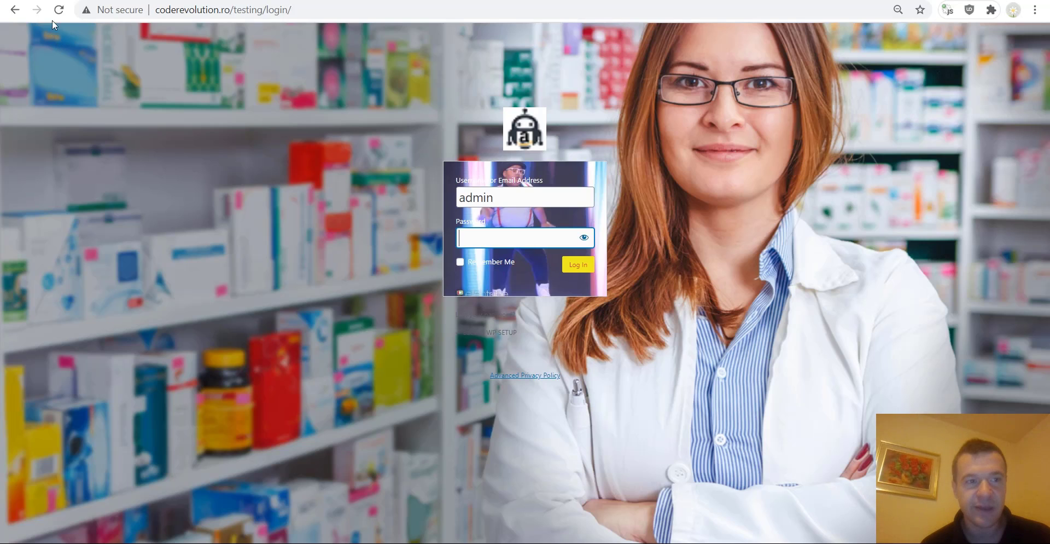
left_click(58, 10)
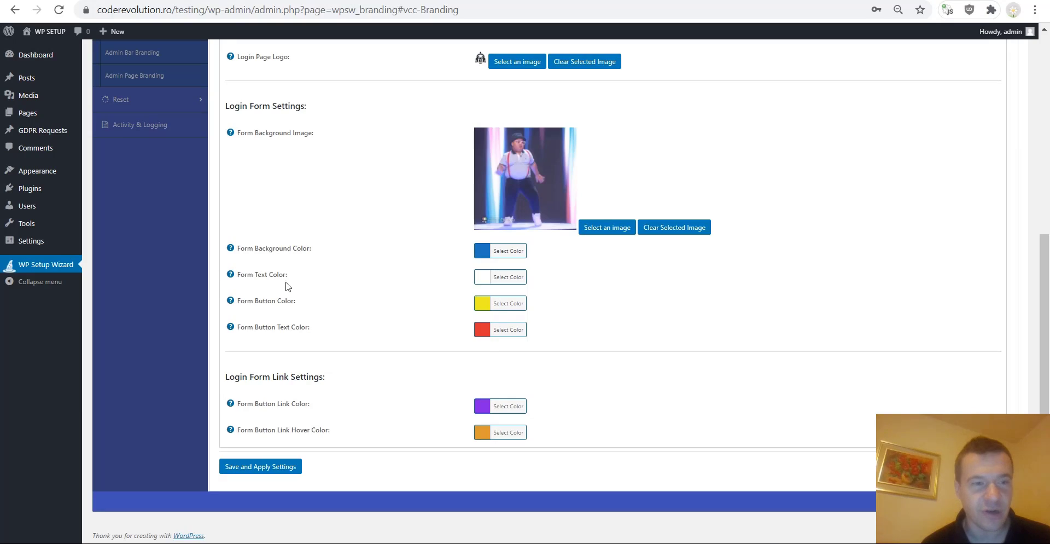
In the Admin Bar Branding settings, set the robot icon default_img_rss_echo.jpg as admin bar logo, and save and apply
scroll(289, 286, "up", 5)
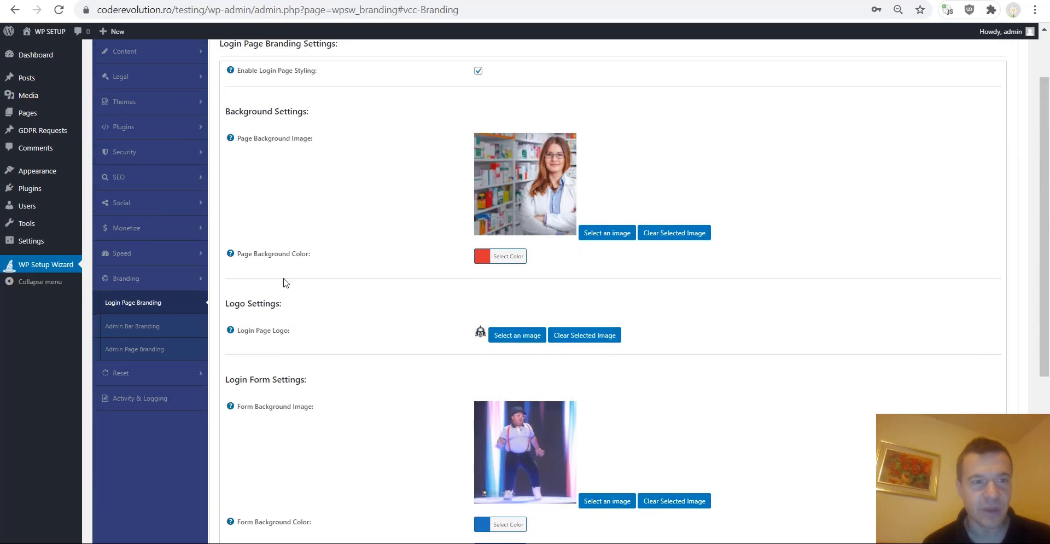
left_click(118, 331)
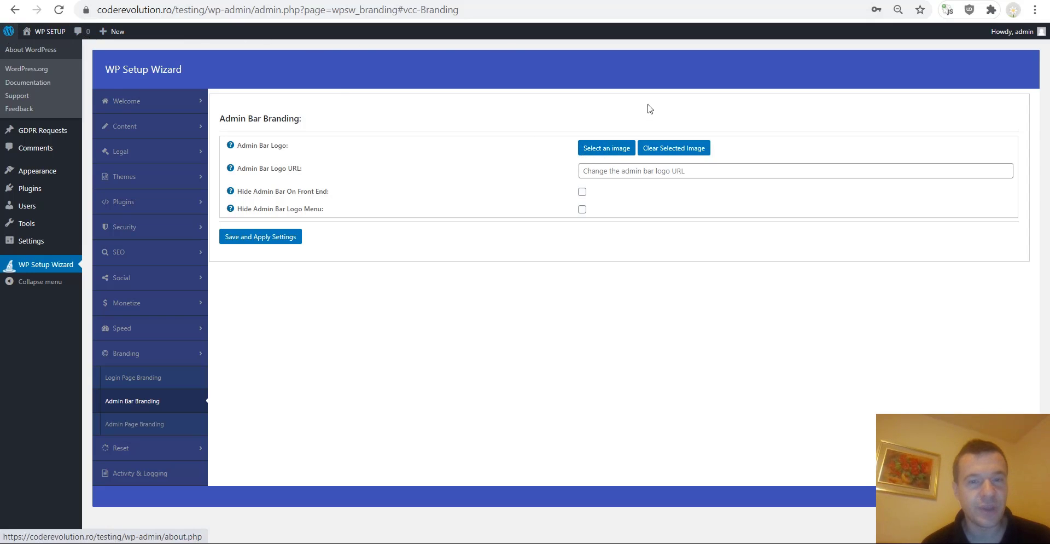
left_click(611, 150)
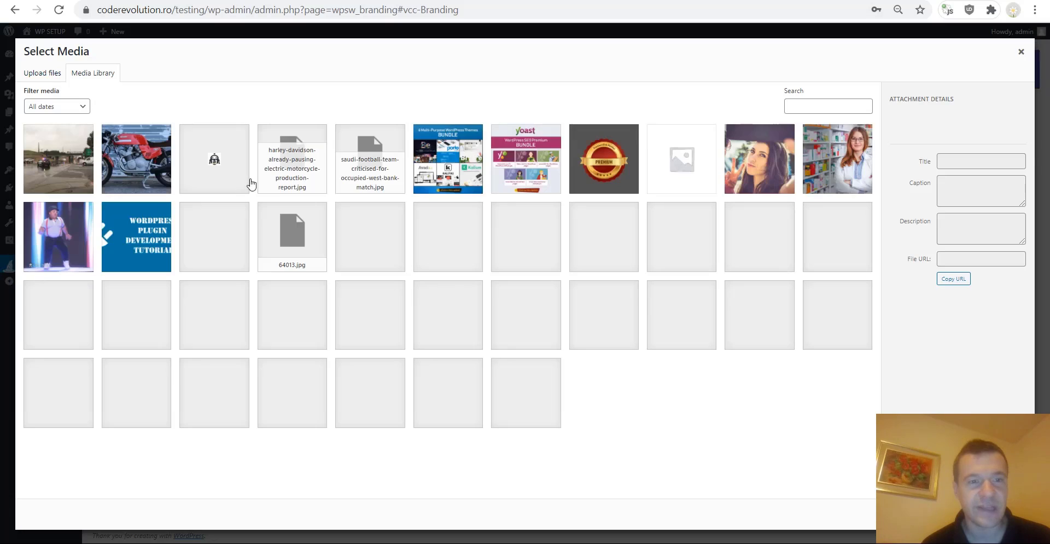
left_click(221, 181)
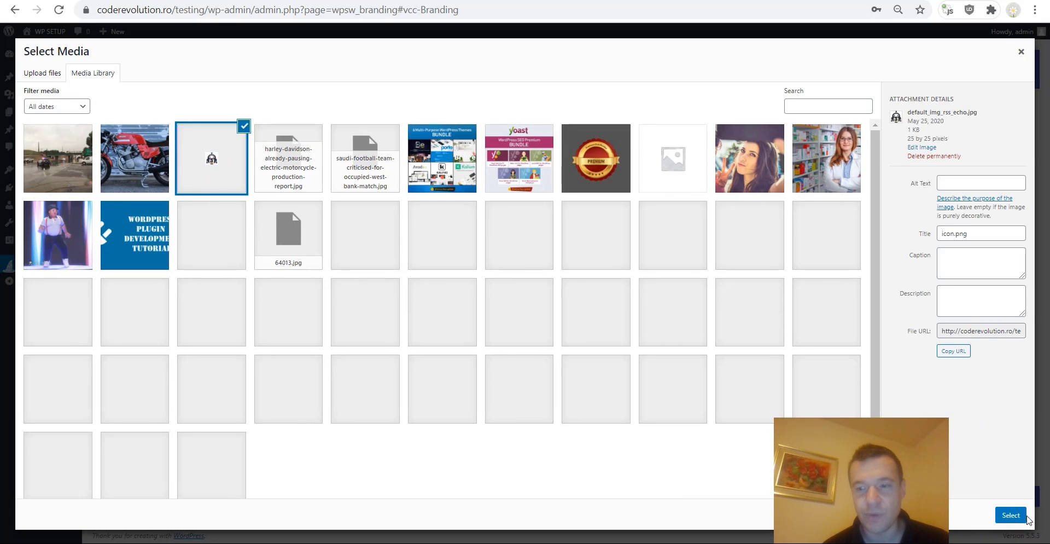
left_click(1015, 518)
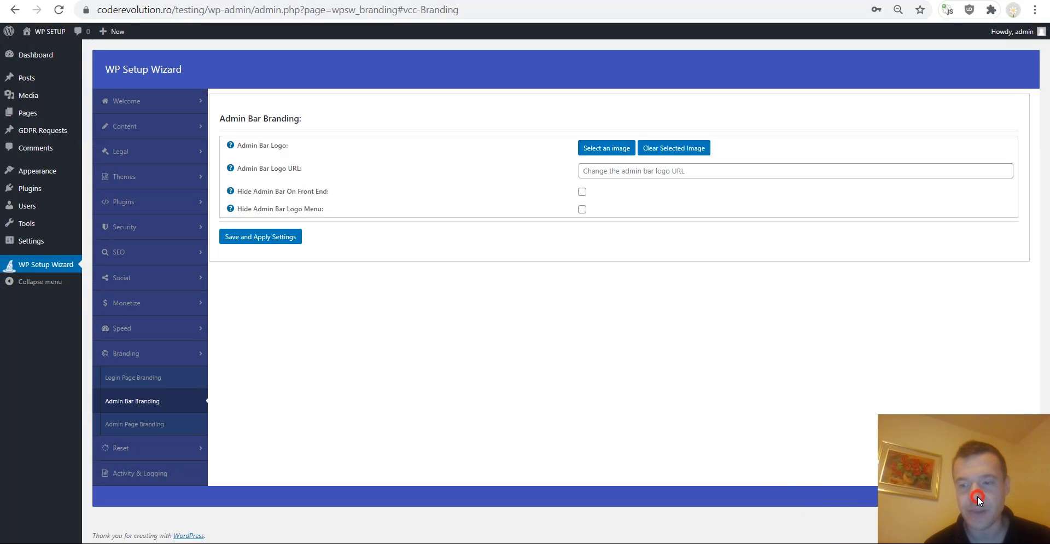
left_click(249, 237)
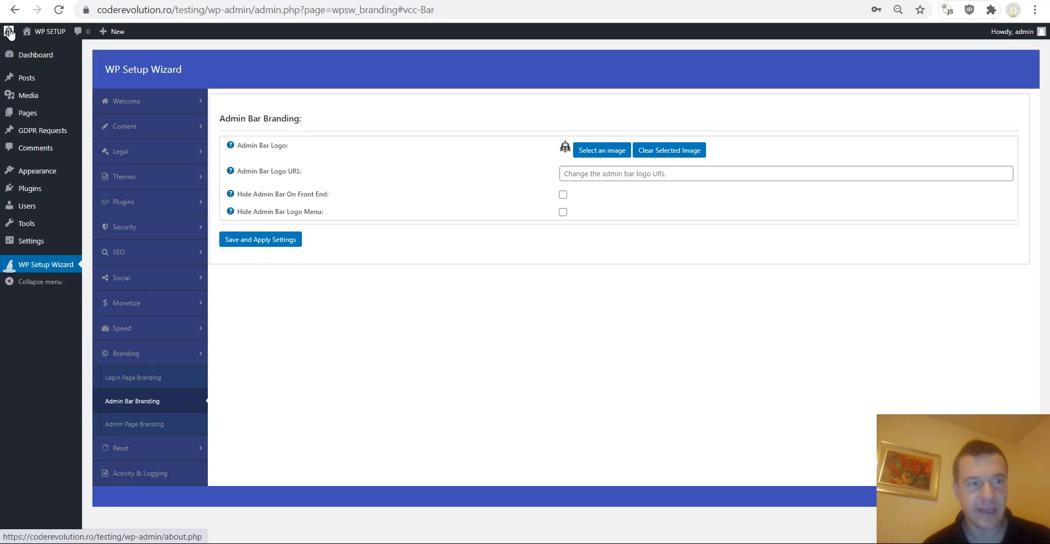
mouse_move(9, 35)
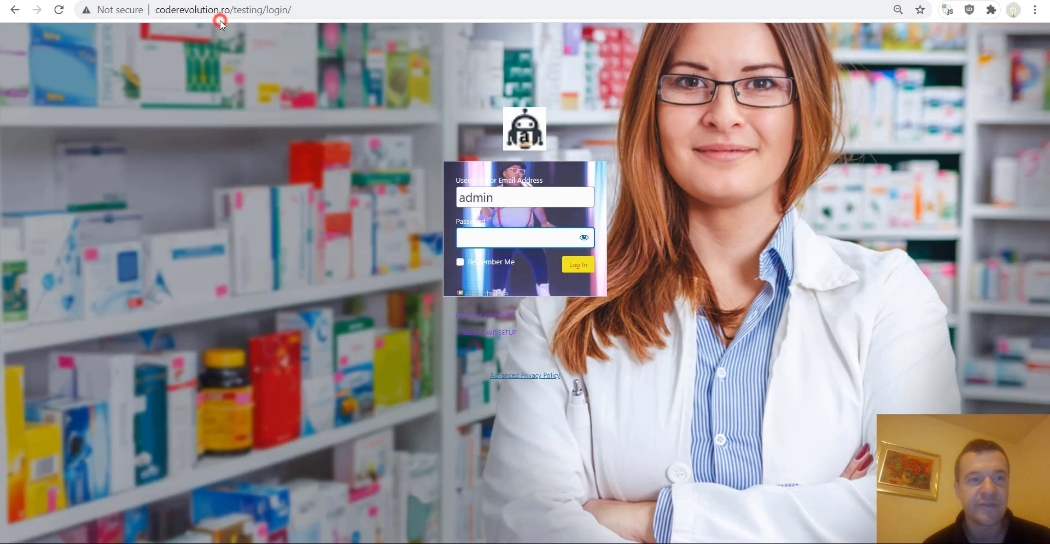
left_click(218, 11)
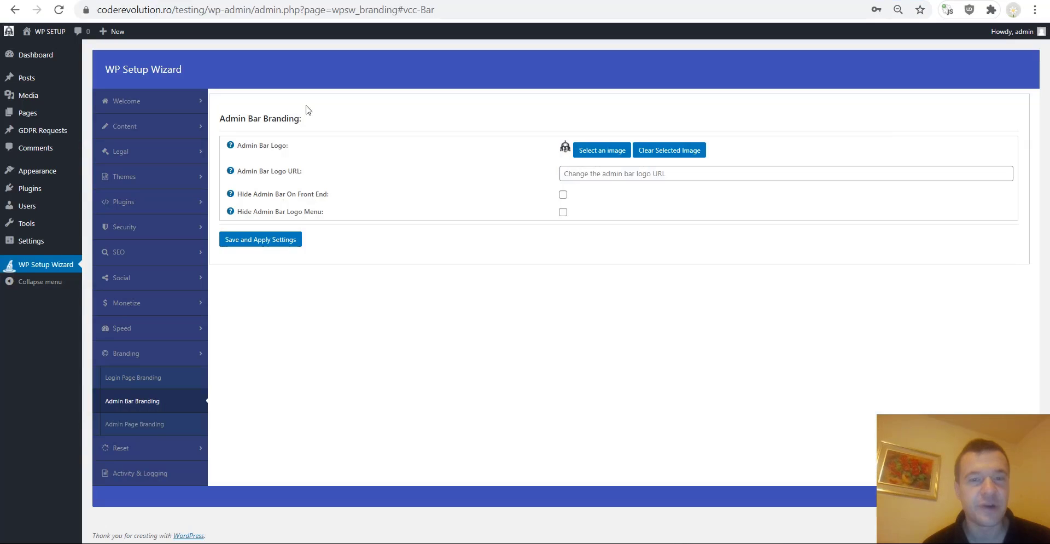
left_click(574, 173)
type("http://coderevolution.ro/testing/login/")
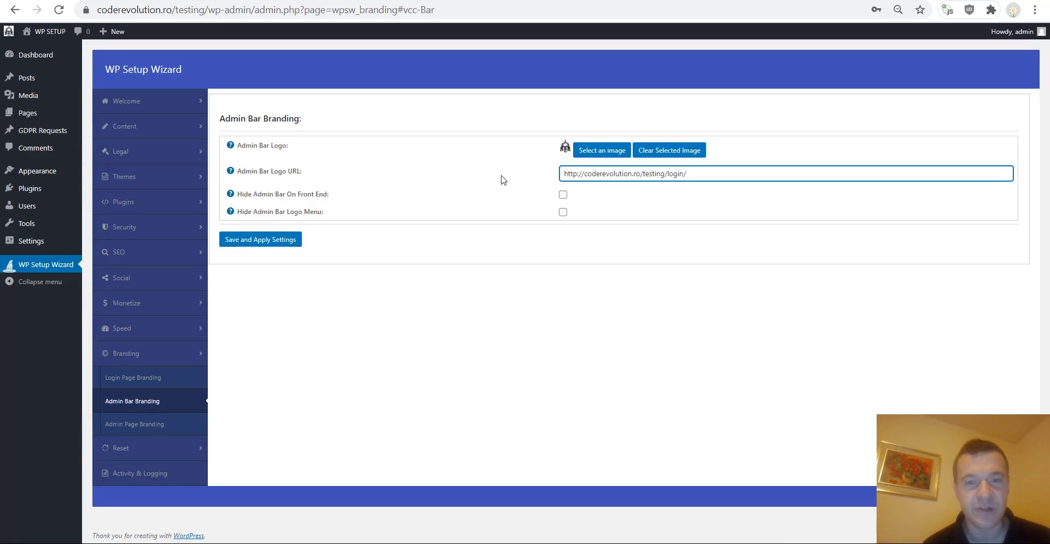
left_click(277, 240)
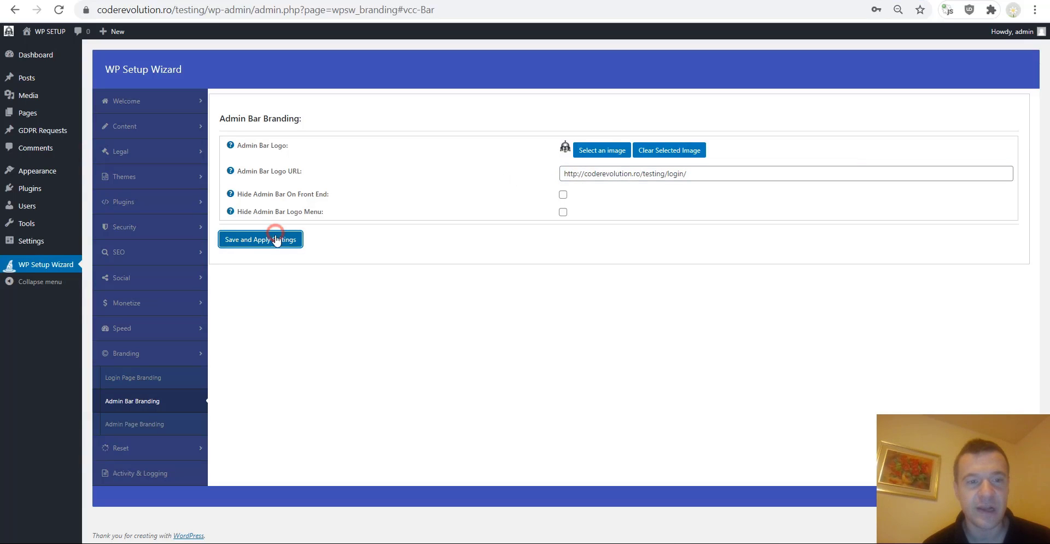
left_click(8, 33)
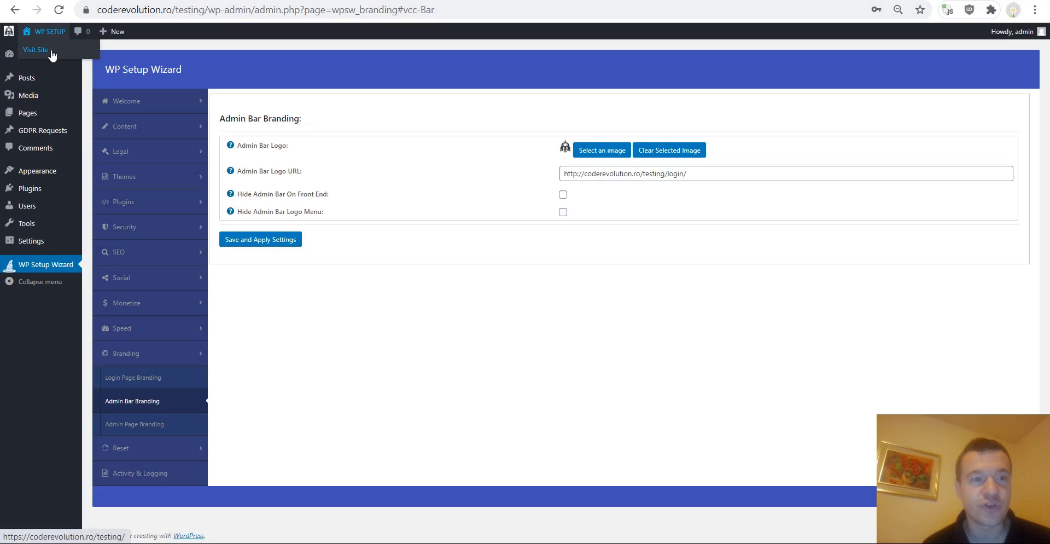
View the site's front end, then enable Hide Admin Bar On Front End in the Admin Bar Branding settings and save
left_click(51, 51)
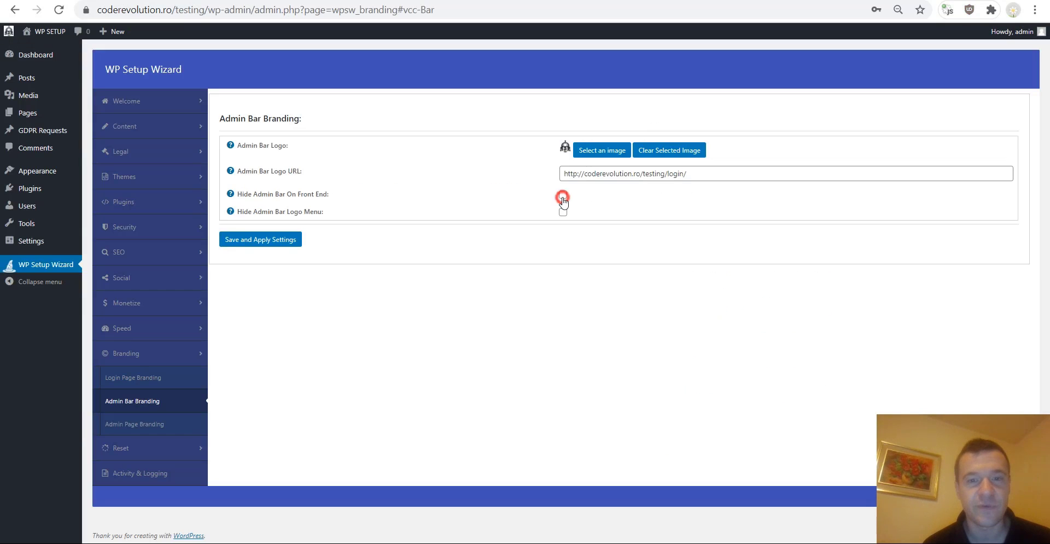
left_click(562, 196)
left_click(250, 241)
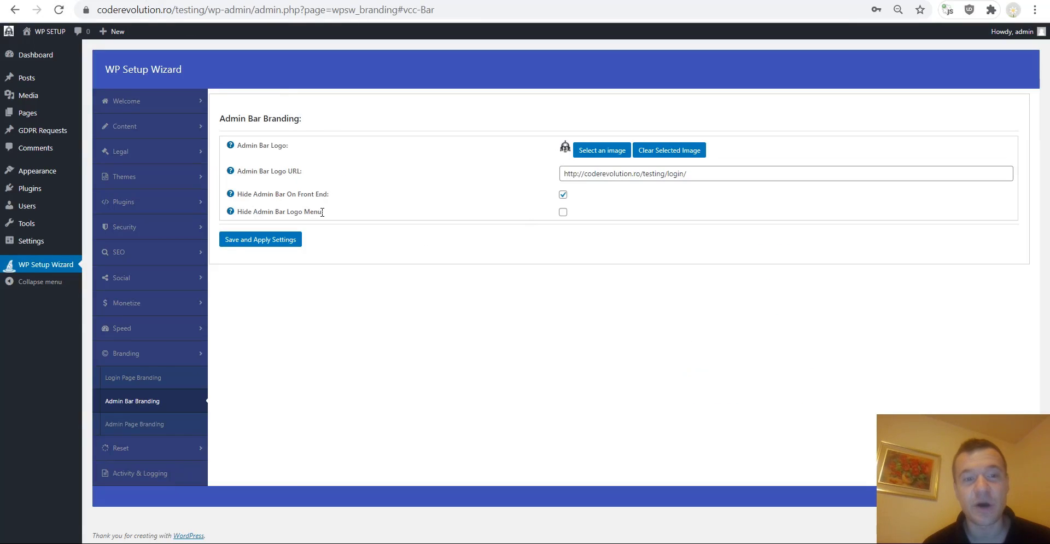
Enable Hide Admin Bar Logo Menu, save and apply the settings, and check the logo in the admin bar
left_click(562, 212)
left_click(271, 240)
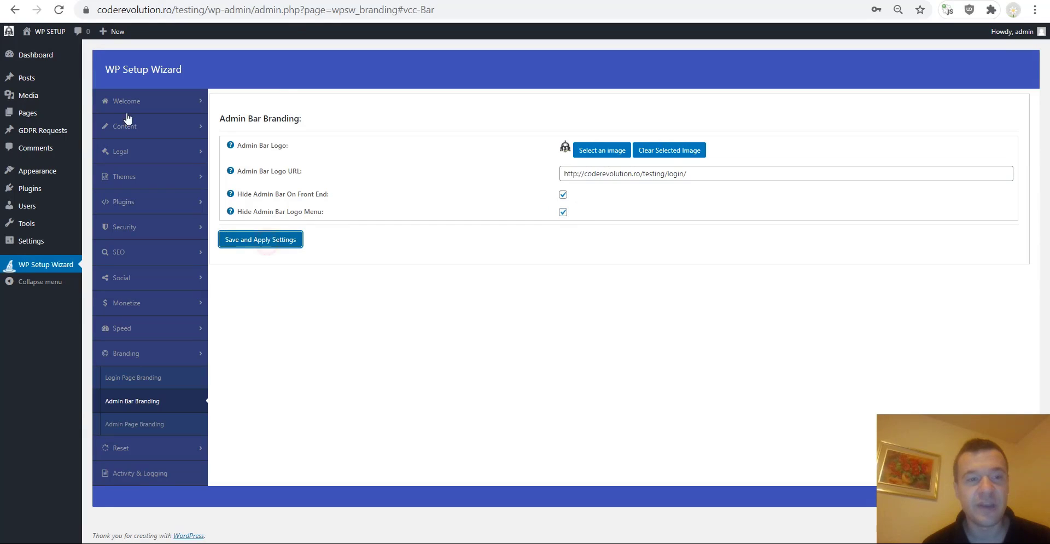
mouse_move(30, 34)
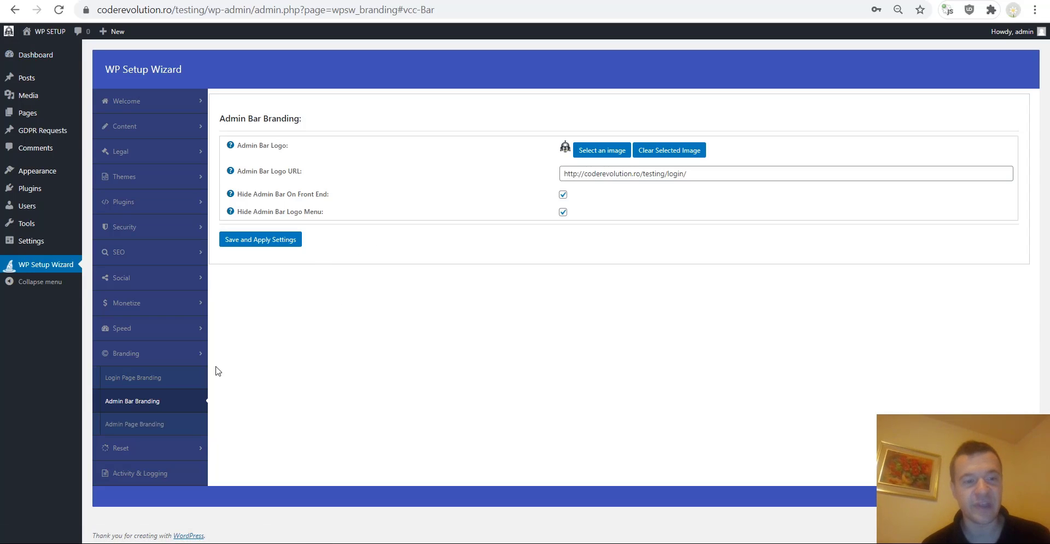
In the Admin Page Branding settings, set the selfie photo of the couple from the media library as admin header image
left_click(122, 428)
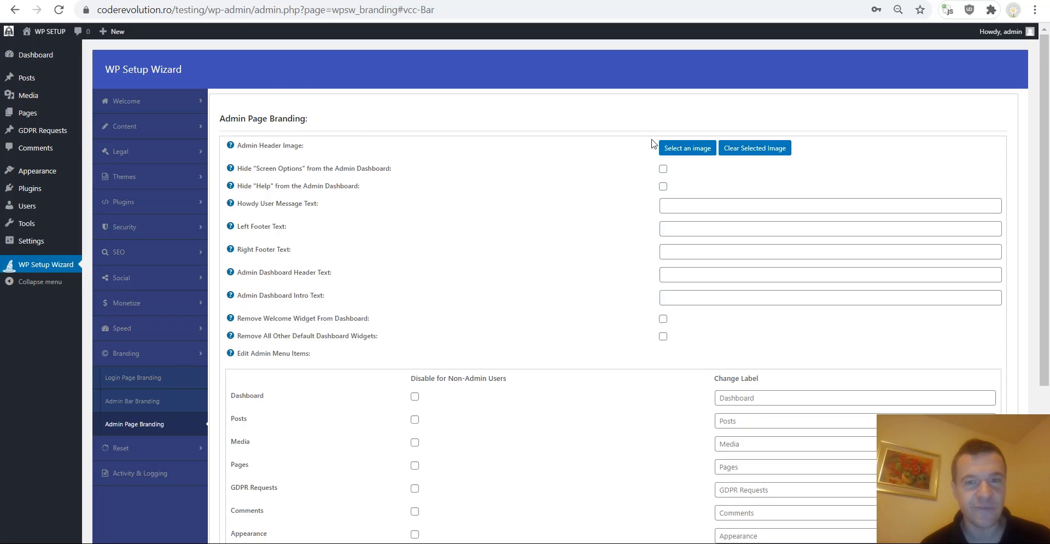
left_click(683, 148)
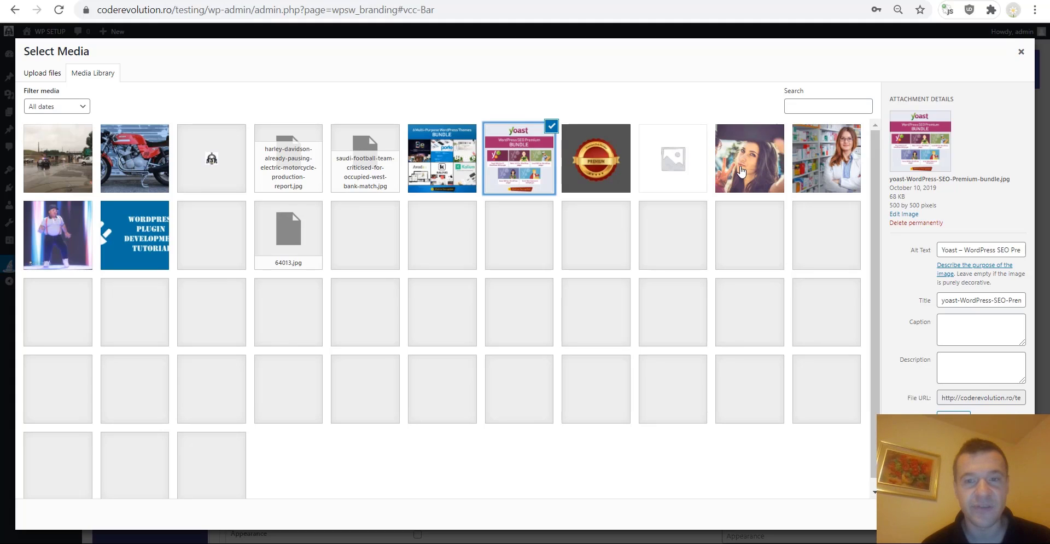
left_click(741, 172)
left_click(1006, 512)
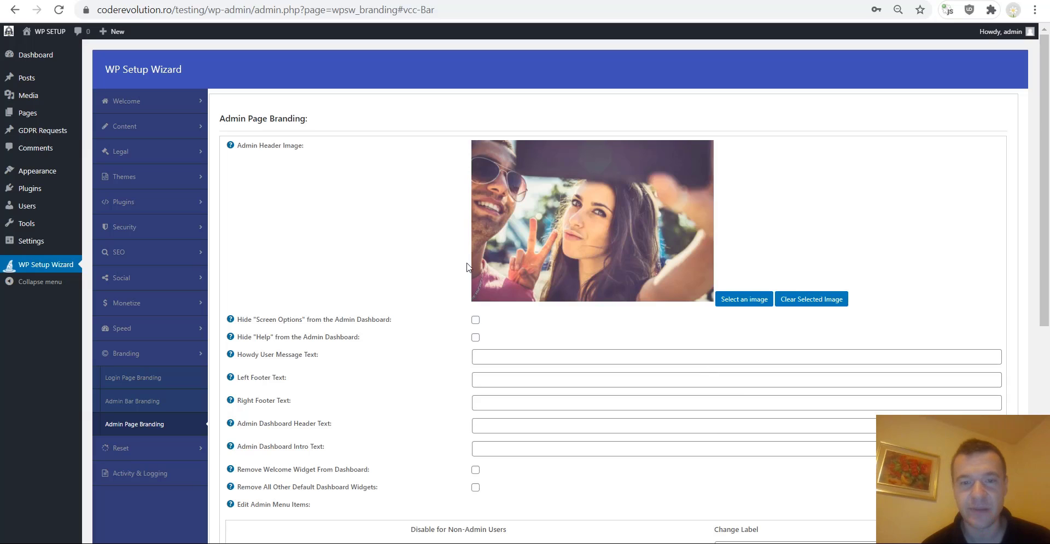
scroll(389, 320, "down", 3)
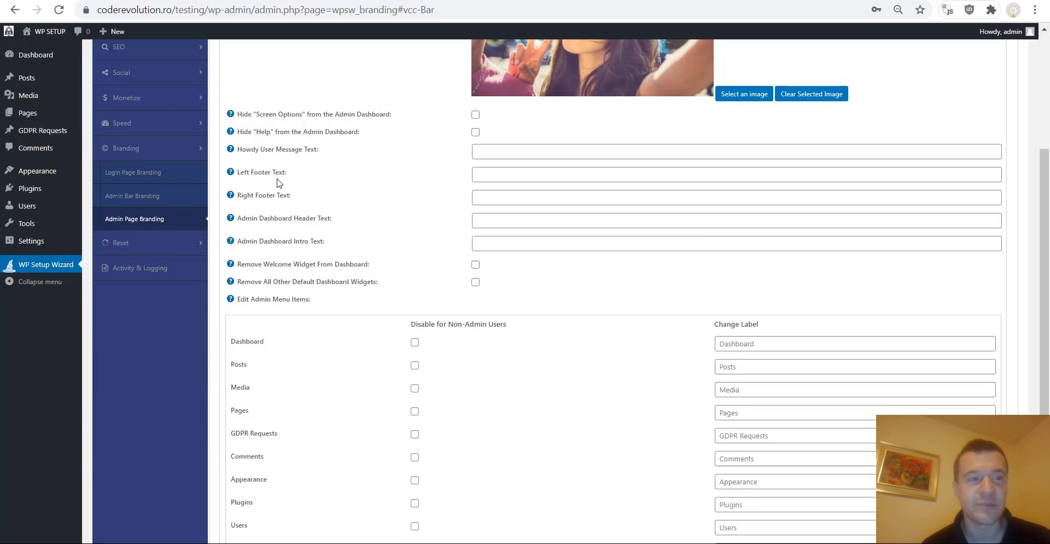
scroll(260, 132, "up", 3)
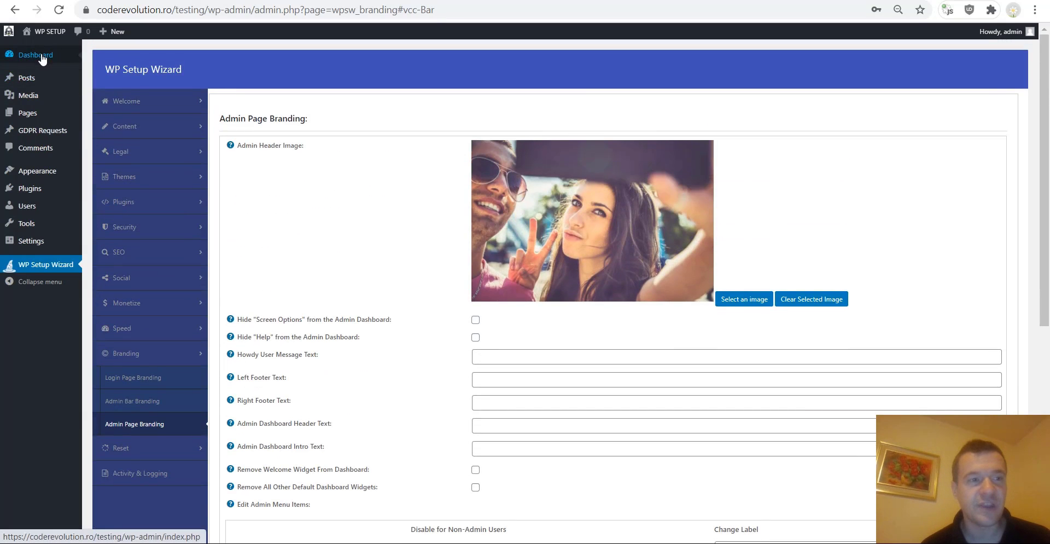
View the current admin dashboard, then enable hiding "Screen Options" and "Help" in the Admin Page Branding settings
left_click(208, 1)
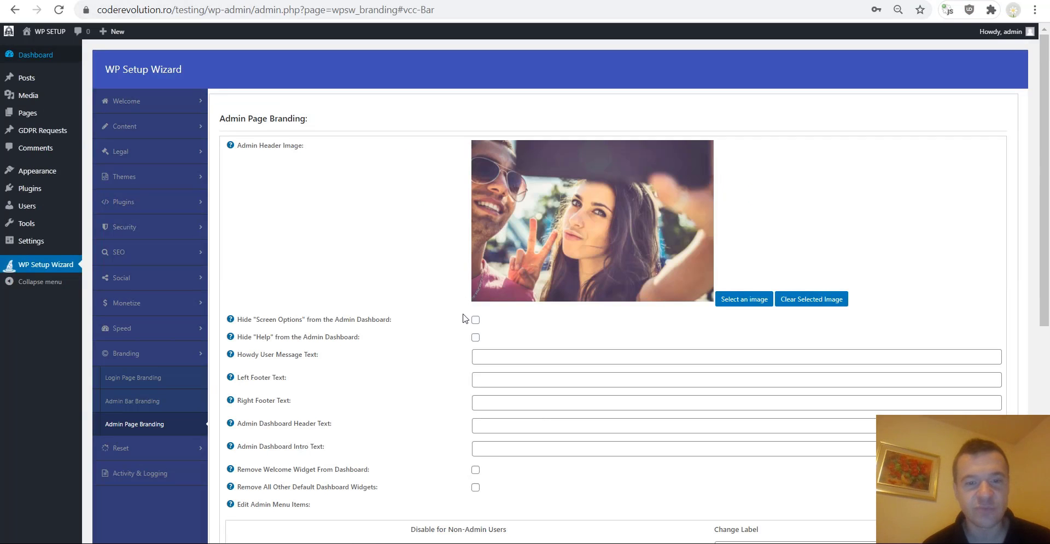
scroll(441, 307, "down", 3)
left_click(475, 186)
left_click(476, 200)
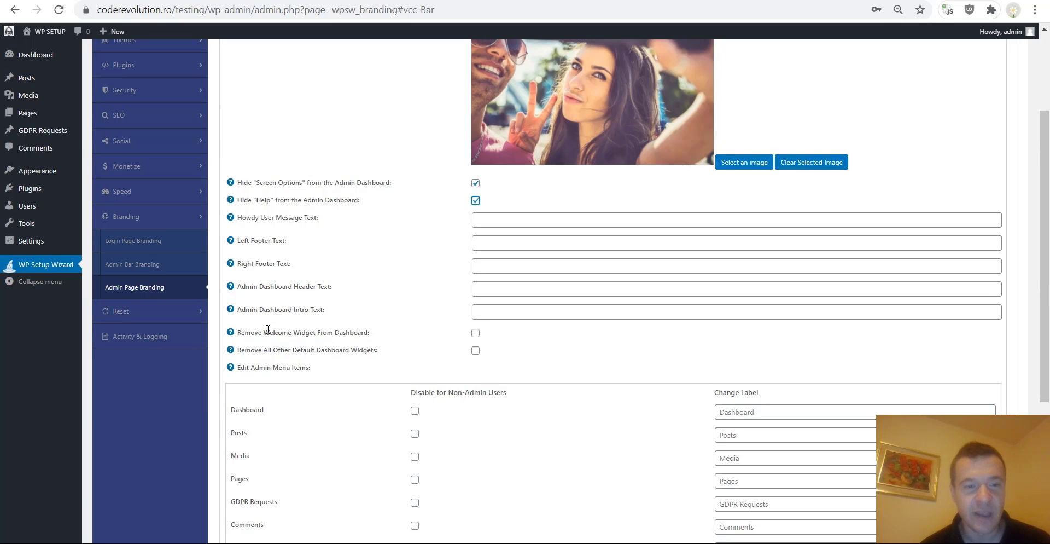
Enable removal of the welcome widget and all other default dashboard widgets, and save and apply the settings
scroll(461, 254, "down", 1)
left_click(475, 265)
left_click(475, 282)
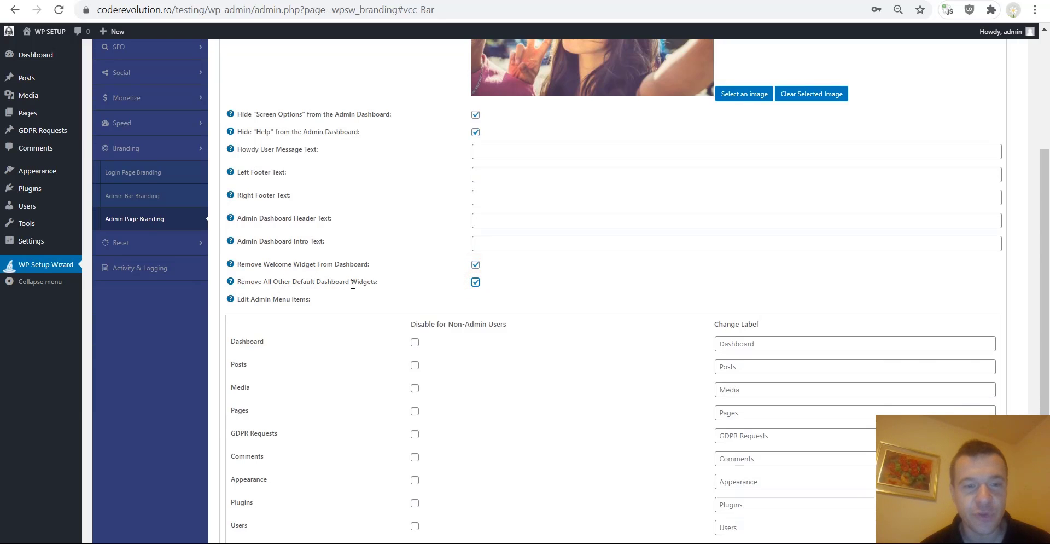
scroll(296, 257, "down", 3)
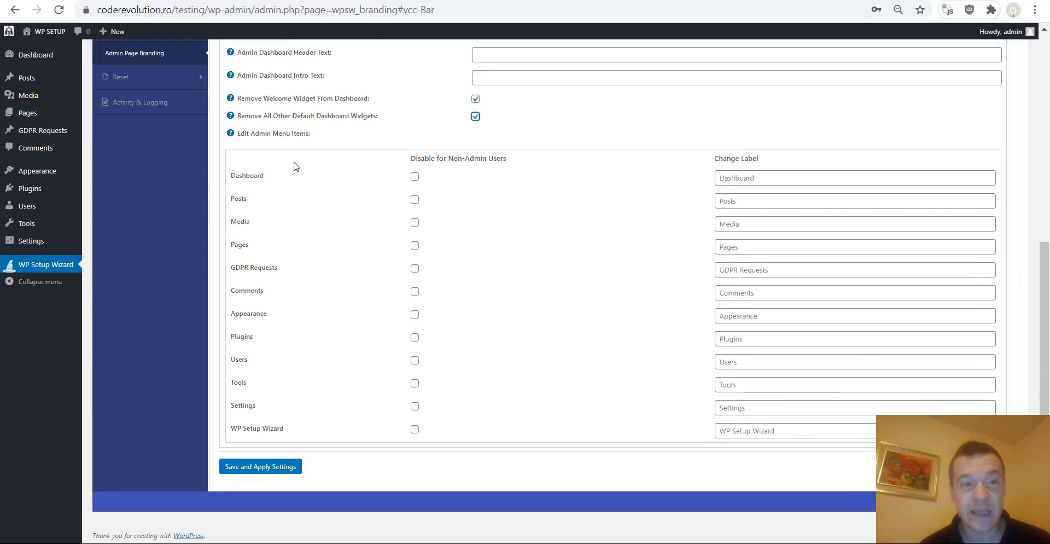
left_click(262, 468)
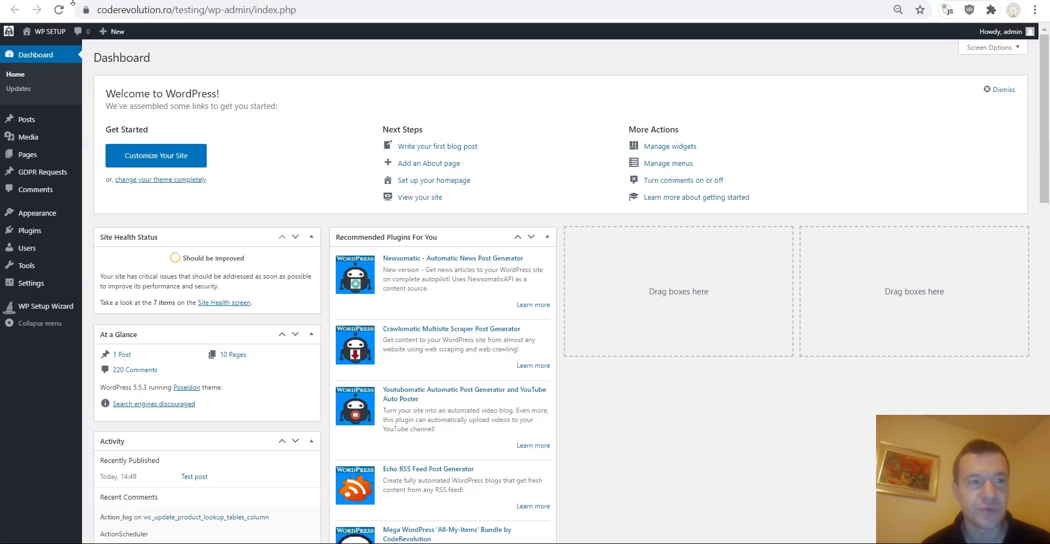
Reload the admin dashboard and compare its header image and widgets with the Admin Page Branding settings
left_click(59, 10)
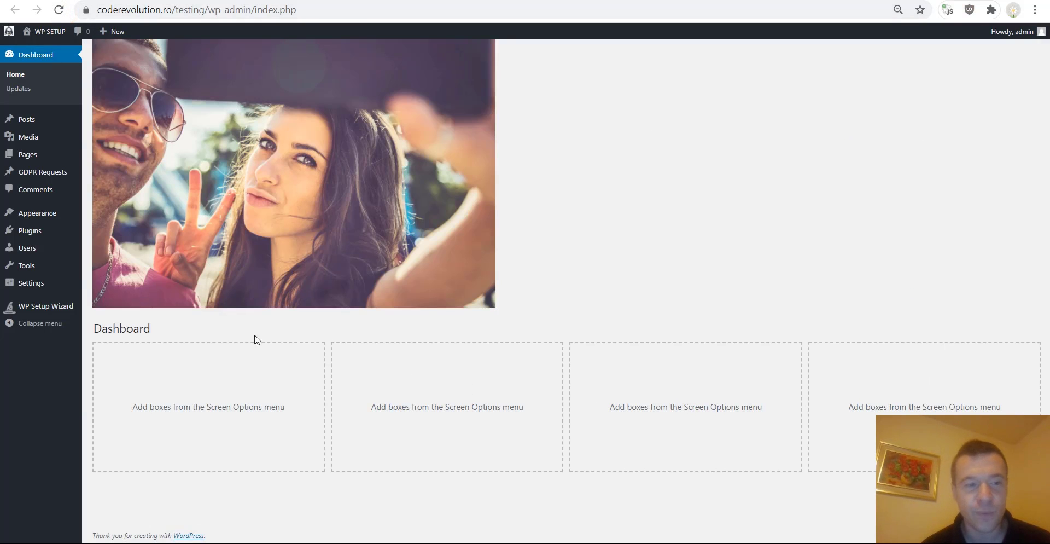
key("ctrl+Tab")
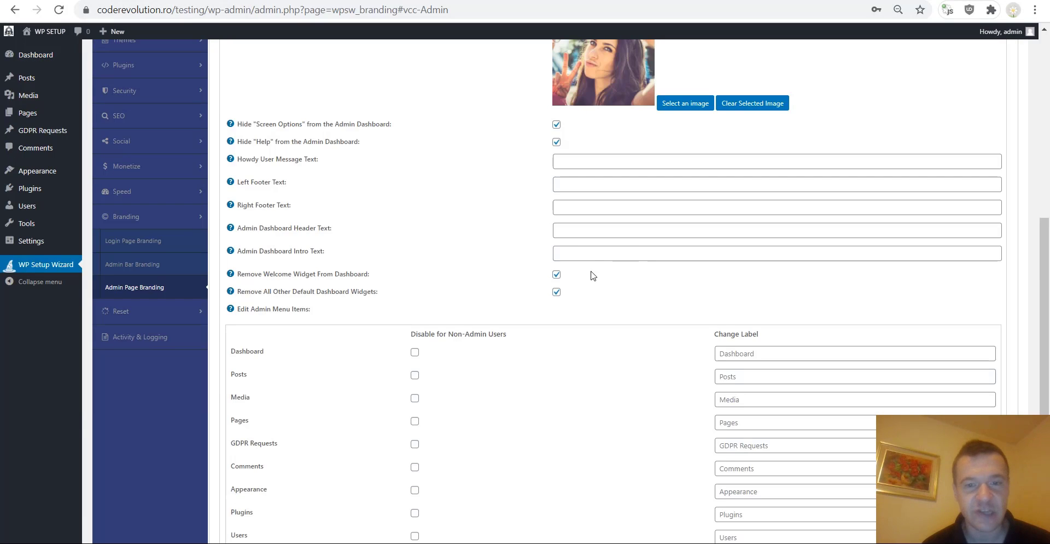
key("ctrl+shift+Tab")
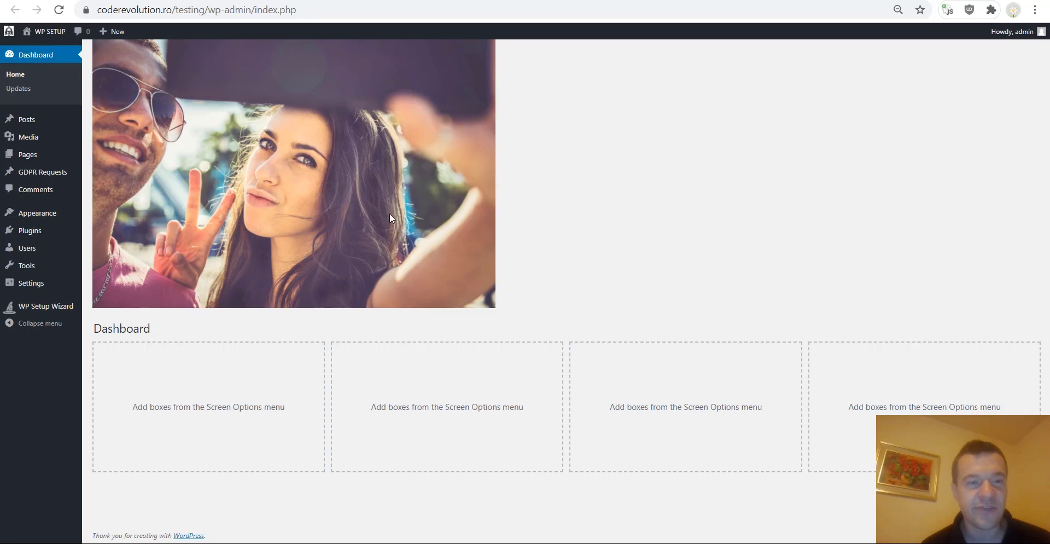
key("ctrl+Tab")
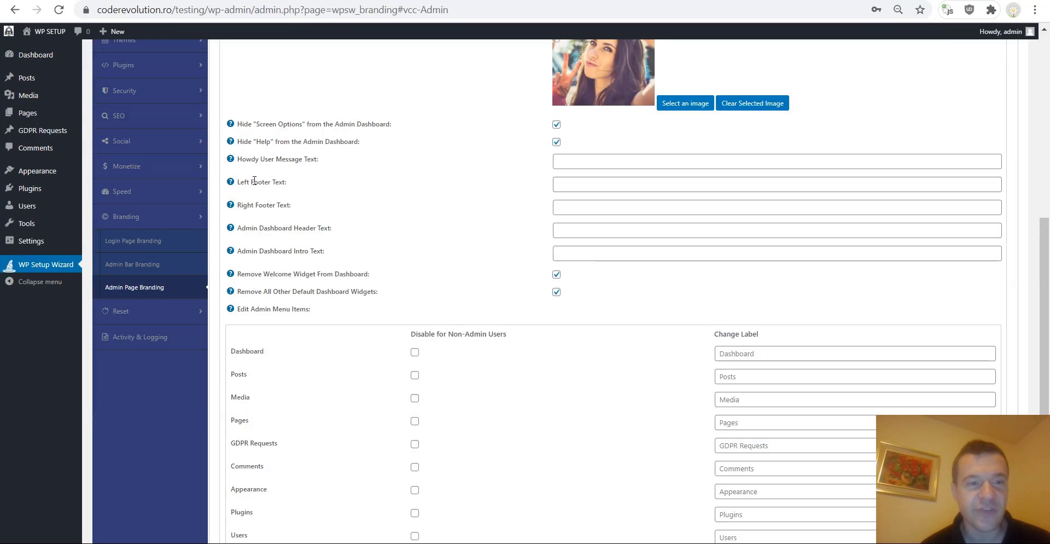
Read the help text for Left Footer Text and find the default footer phrase "Thank you for creating with WordPress" on the page
mouse_move(231, 184)
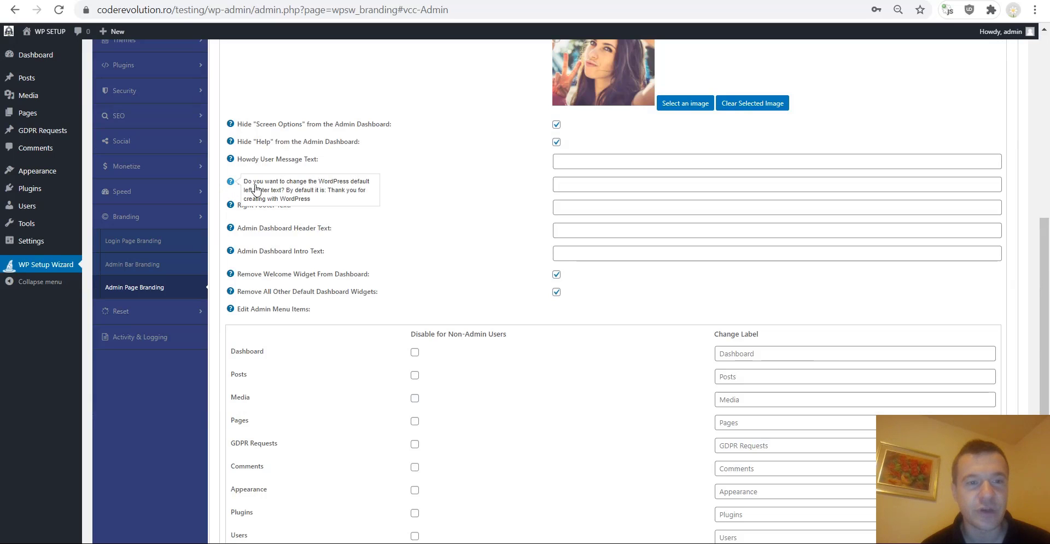
mouse_move(327, 191)
left_mouse_down()
mouse_move(342, 192)
mouse_move(295, 202)
mouse_move(312, 202)
left_mouse_up()
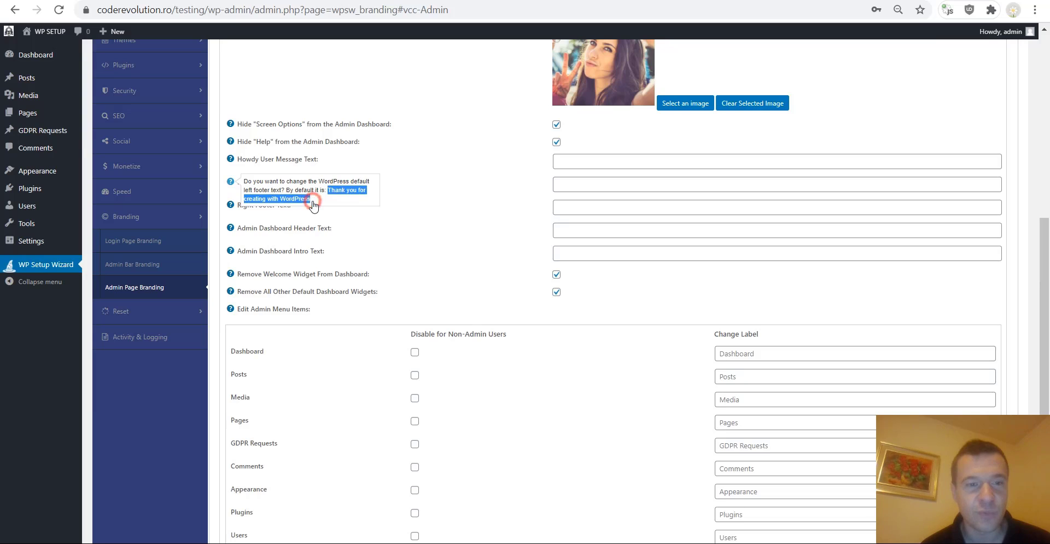
key("ctrl+f")
key("Return")
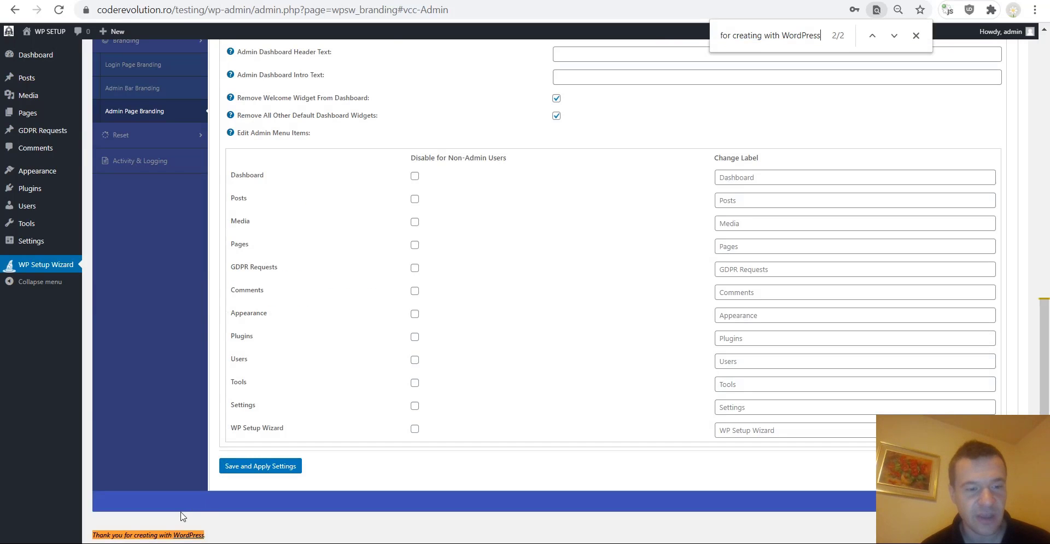
scroll(394, 143, "up", 5)
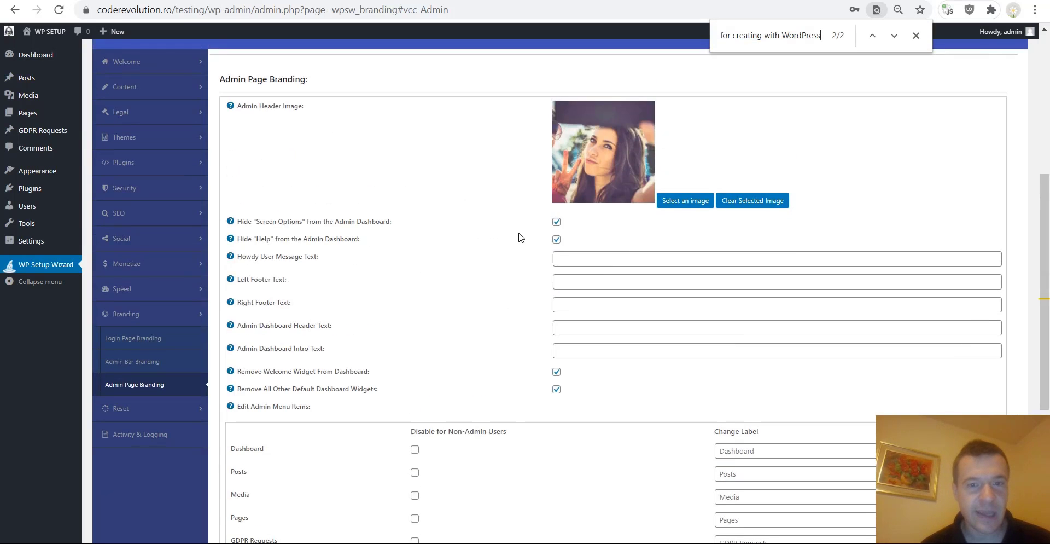
left_click(560, 258)
type("Than")
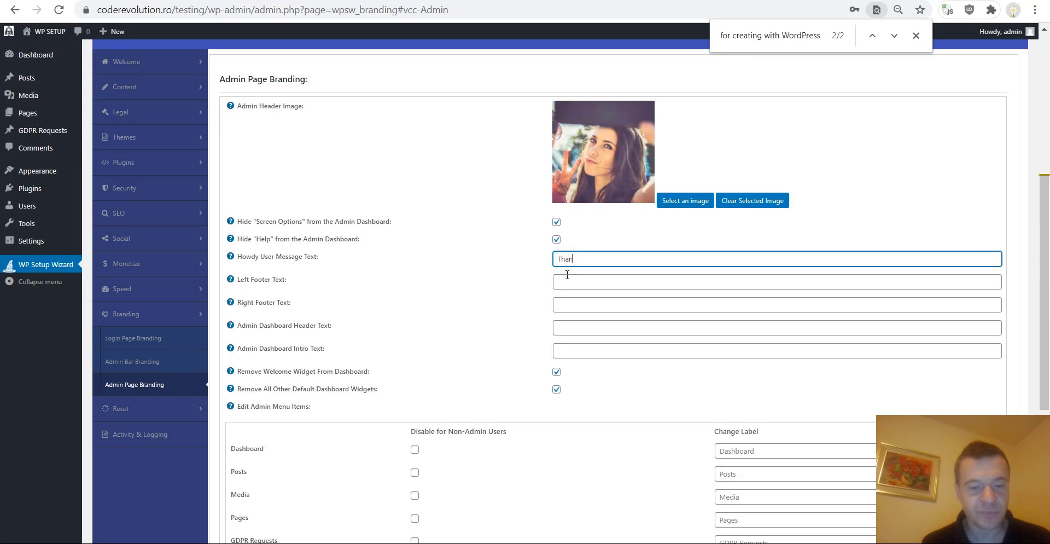
type("k you!")
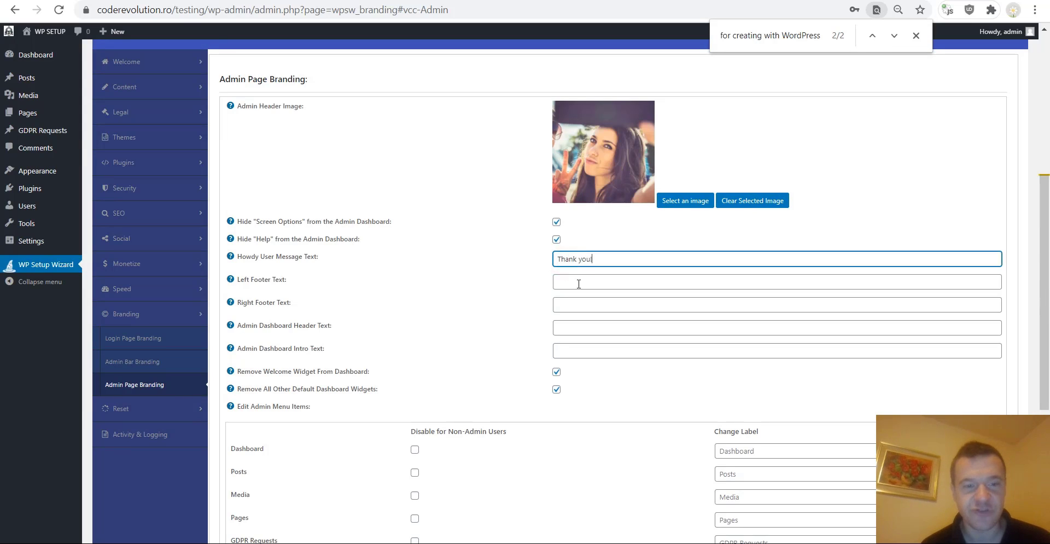
key("ctrl+a")
key("BackSpace")
Set the left footer text to "Thank you!" and the right footer text to "Also thank you!"
left_click(570, 282)
type("Thank you!")
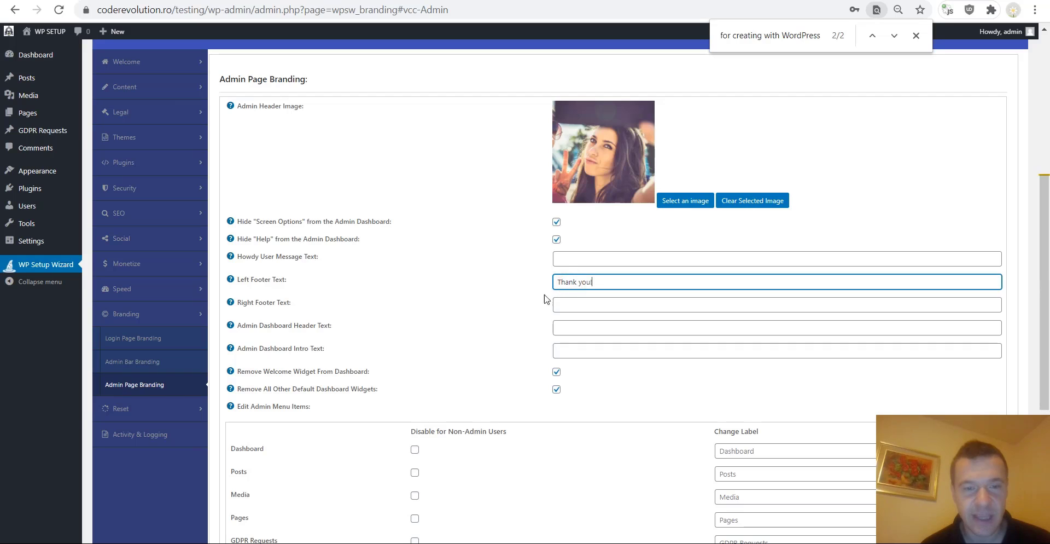
mouse_move(253, 308)
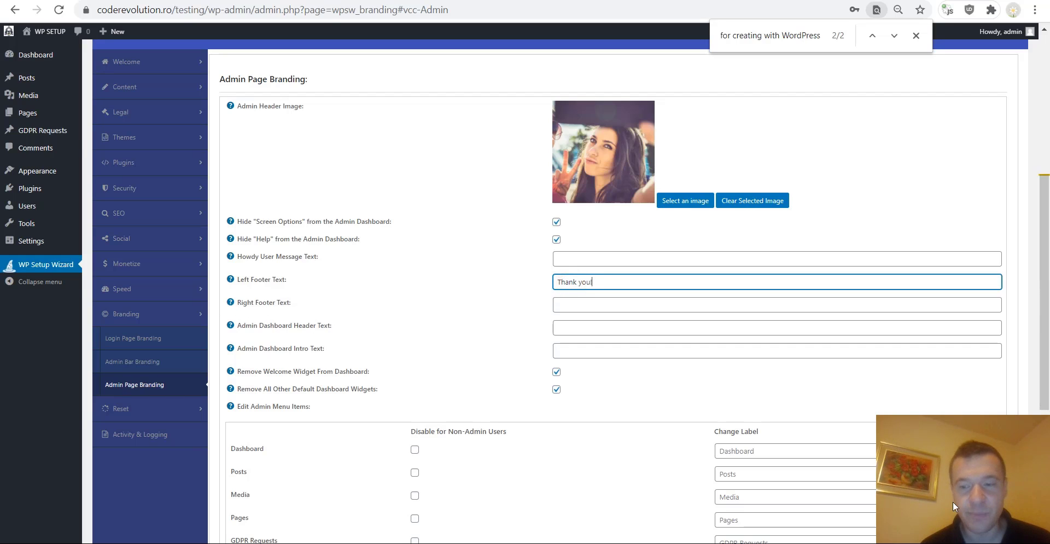
left_click_drag(953, 501, 867, 467)
scroll(624, 445, "down", 5)
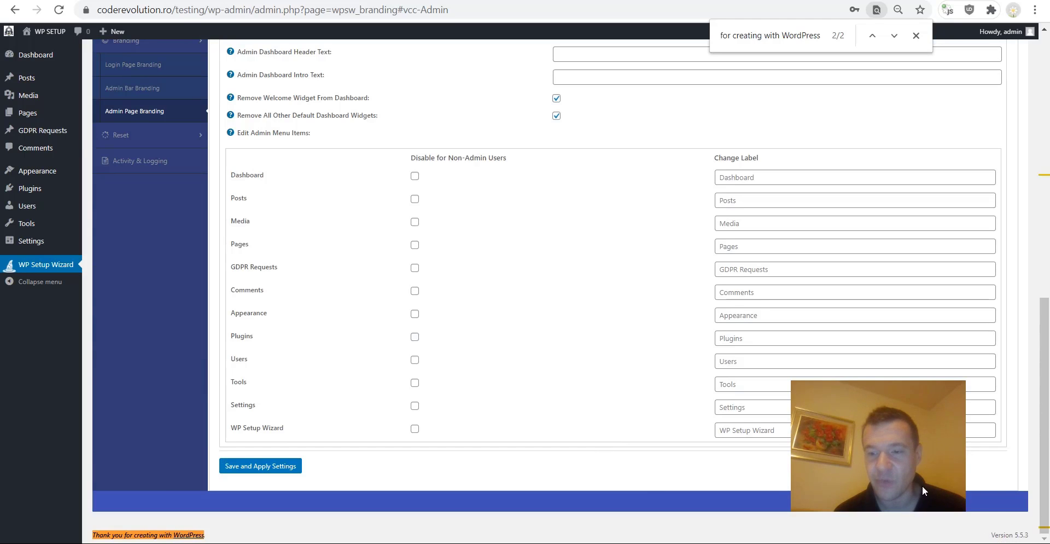
left_click_drag(870, 462, 955, 497)
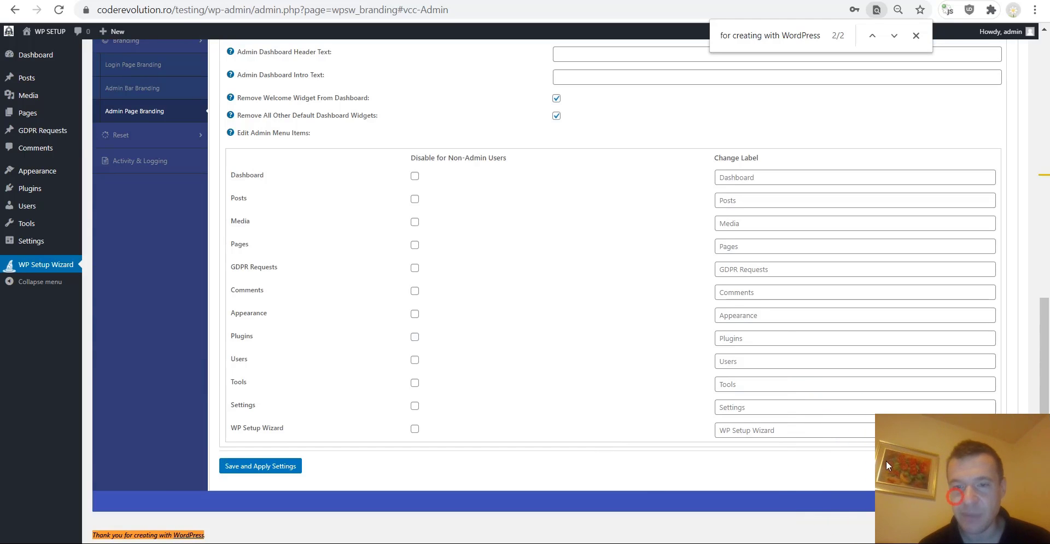
scroll(581, 265, "up", 7)
left_click(569, 441)
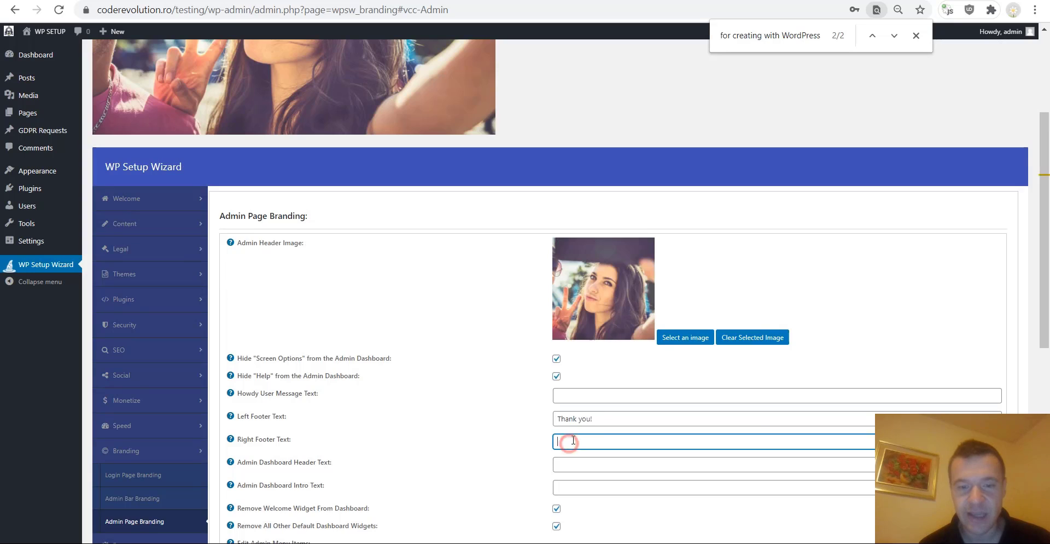
type("Alt")
key("BackSpace")
type("s")
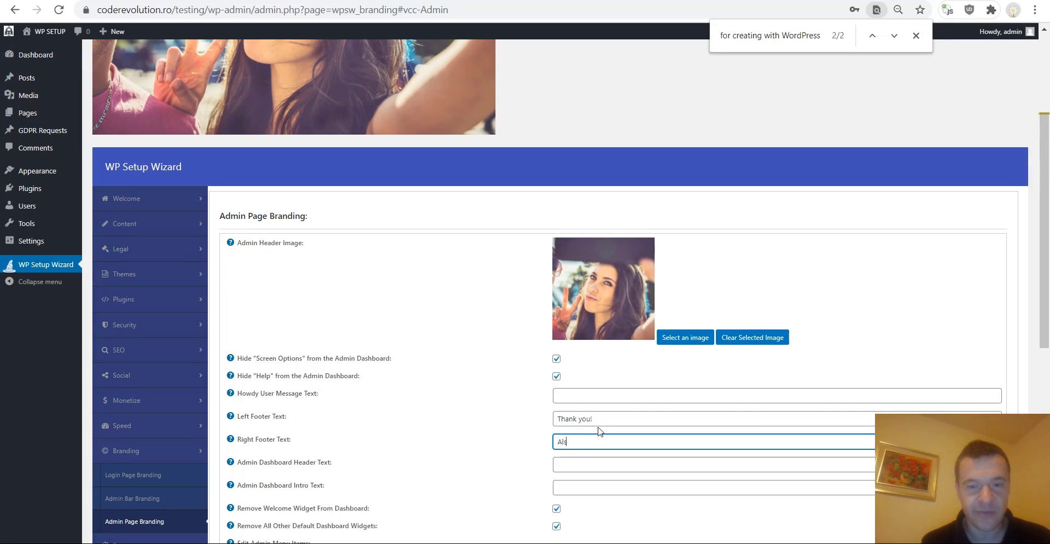
type("o thank you!")
Set the admin dashboard header text to "Admin dash" and the intro text to "Admin INTRO", and save and apply the settings
scroll(457, 412, "down", 1)
scroll(458, 412, "down", 3)
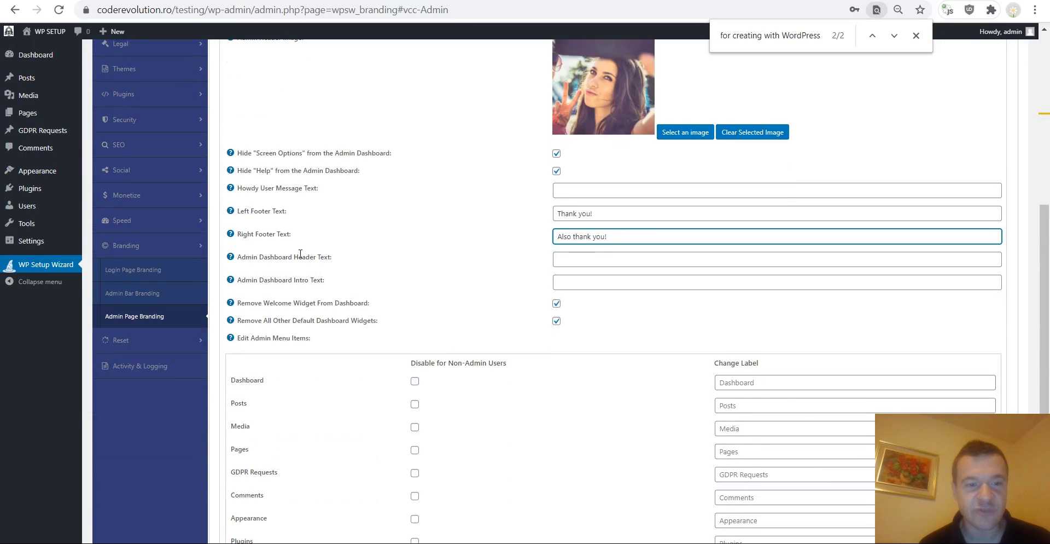
left_click(584, 259)
type("Admin dash")
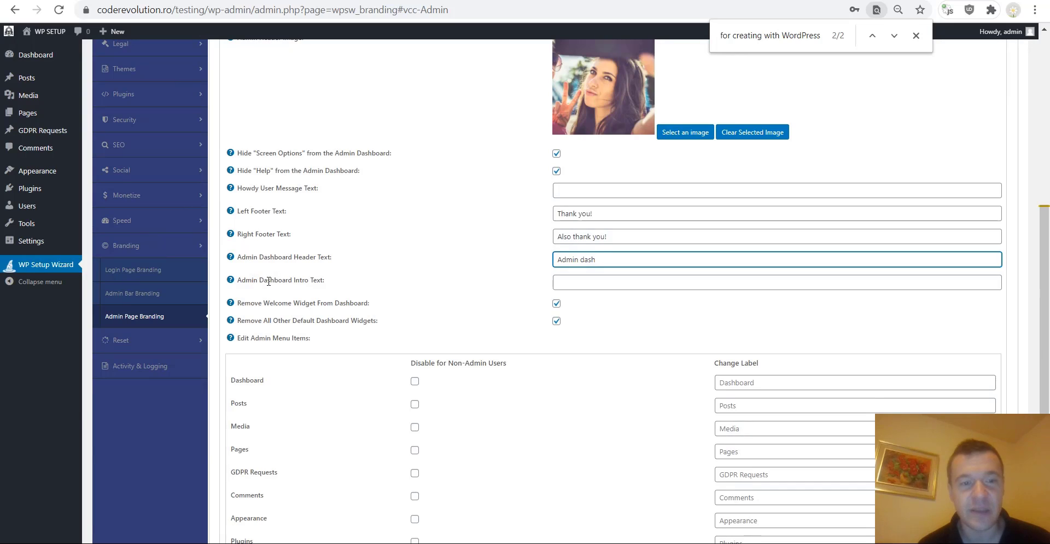
left_click(566, 284)
type("Ad")
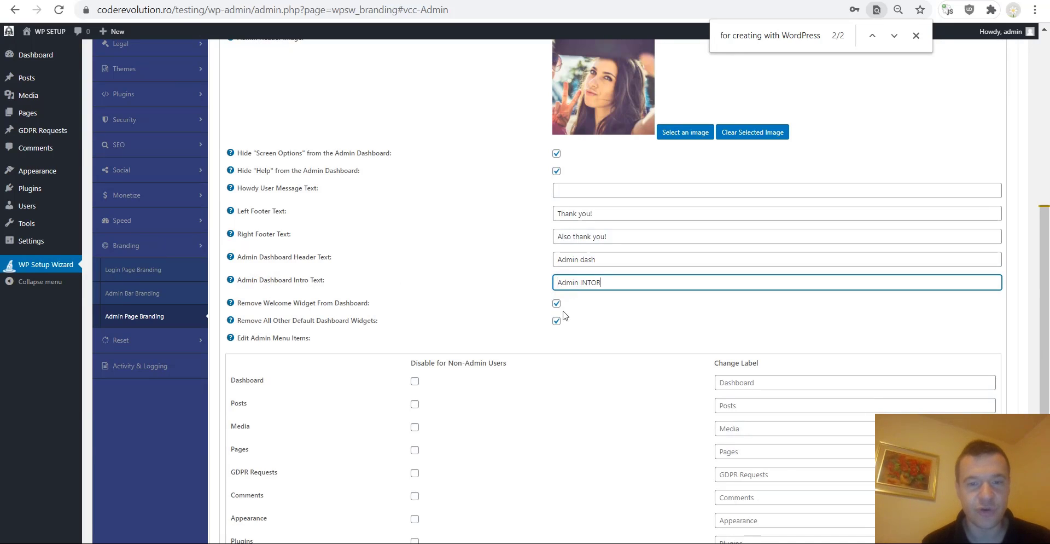
type("min INTRO")
scroll(480, 310, "down", 3)
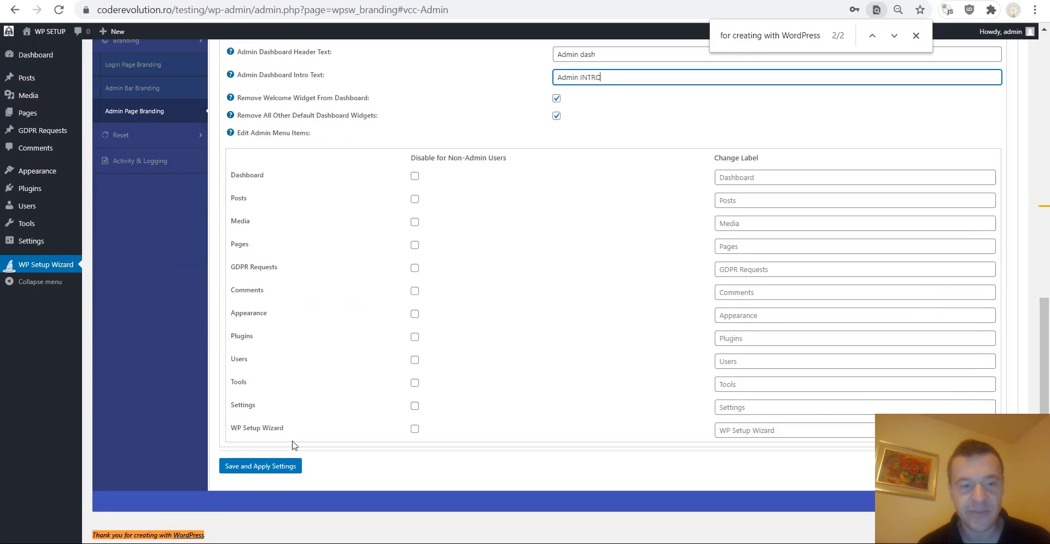
left_click(285, 465)
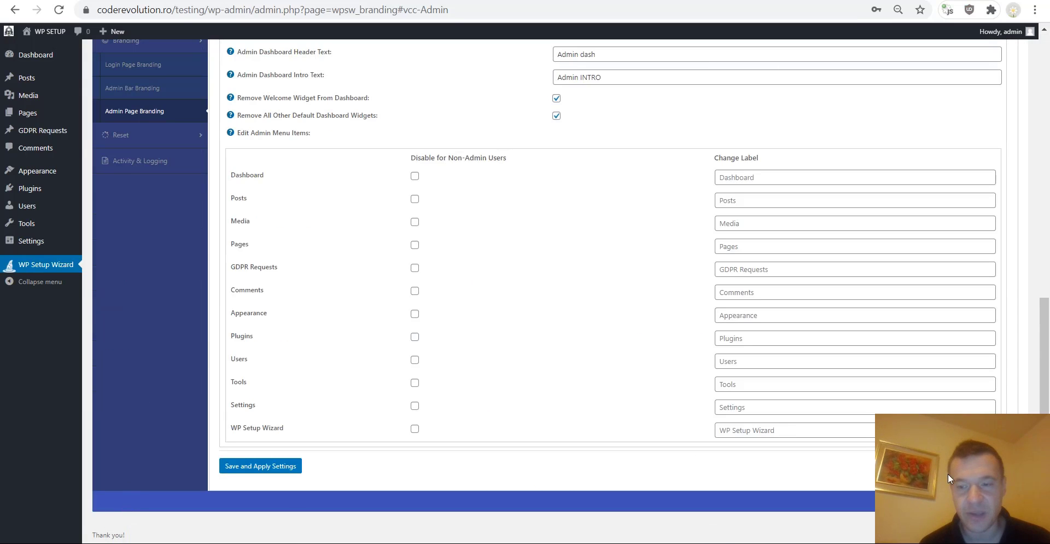
Check the footer texts on the settings page, then reload the admin dashboard and examine its header and intro texts
left_click_drag(895, 522, 980, 538)
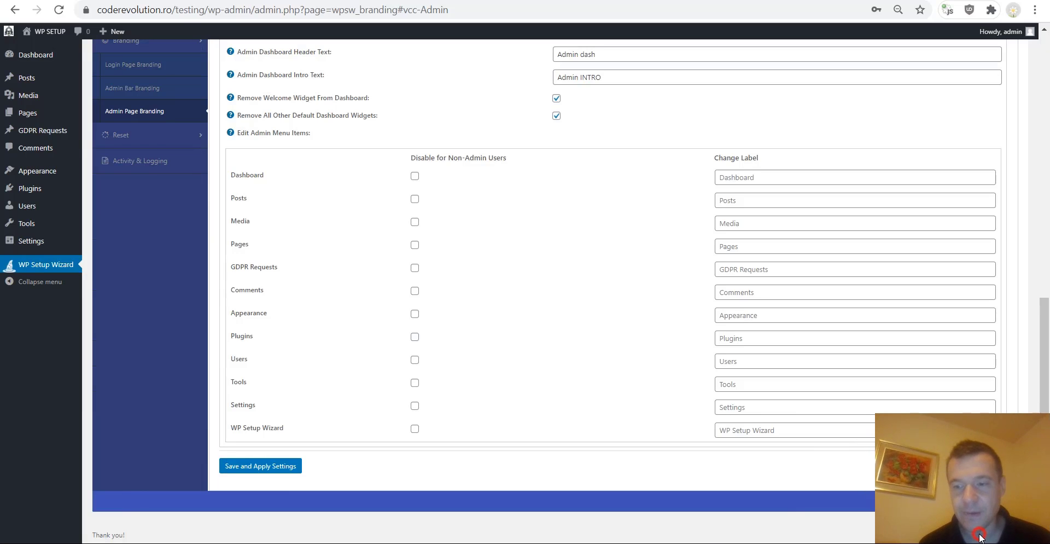
scroll(569, 377, "up", 10)
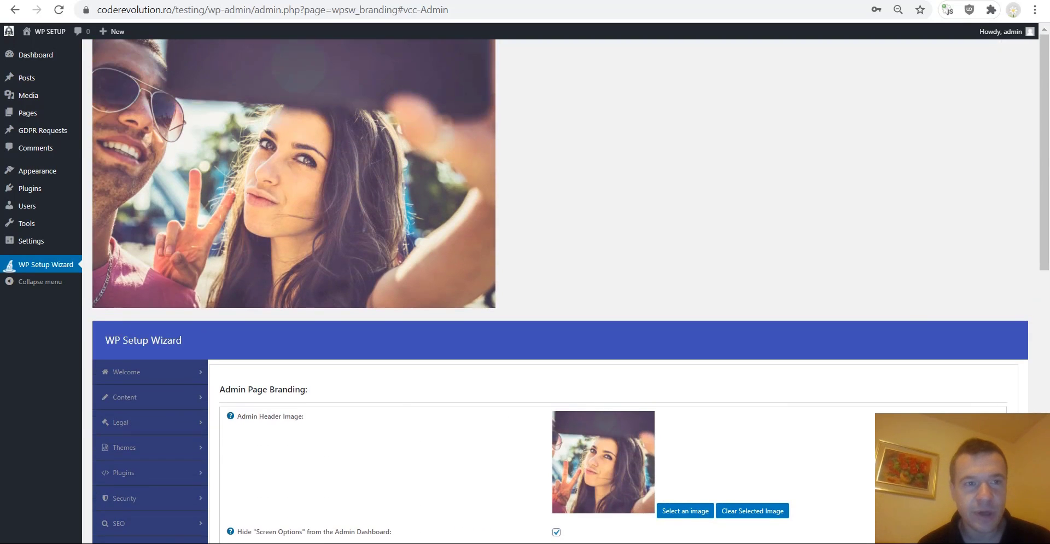
left_click(202, 0)
left_click(59, 10)
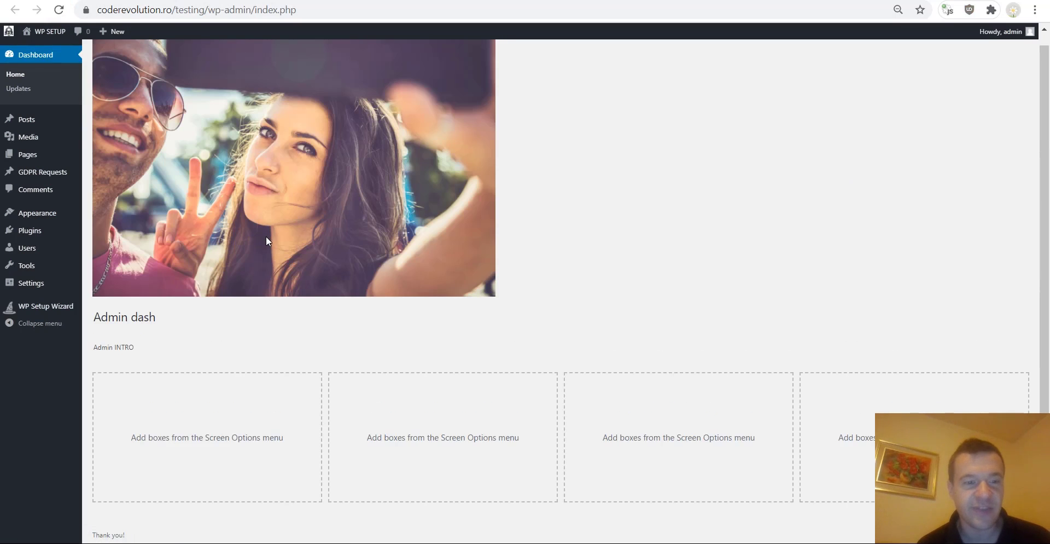
left_click_drag(101, 317, 176, 321)
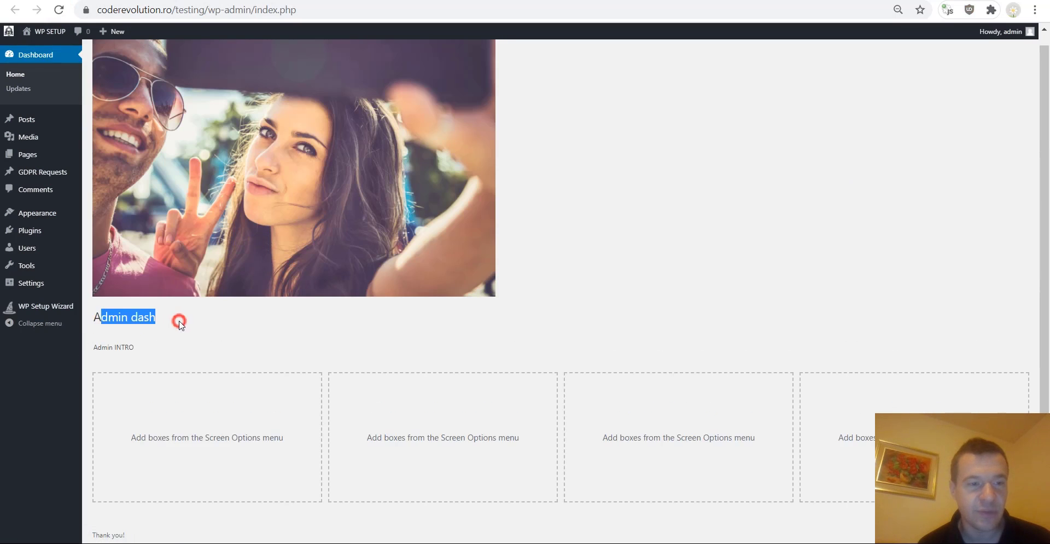
Highlight the intro and header texts on the admin dashboard, and return to the Admin Page Branding settings
left_click_drag(95, 345, 138, 345)
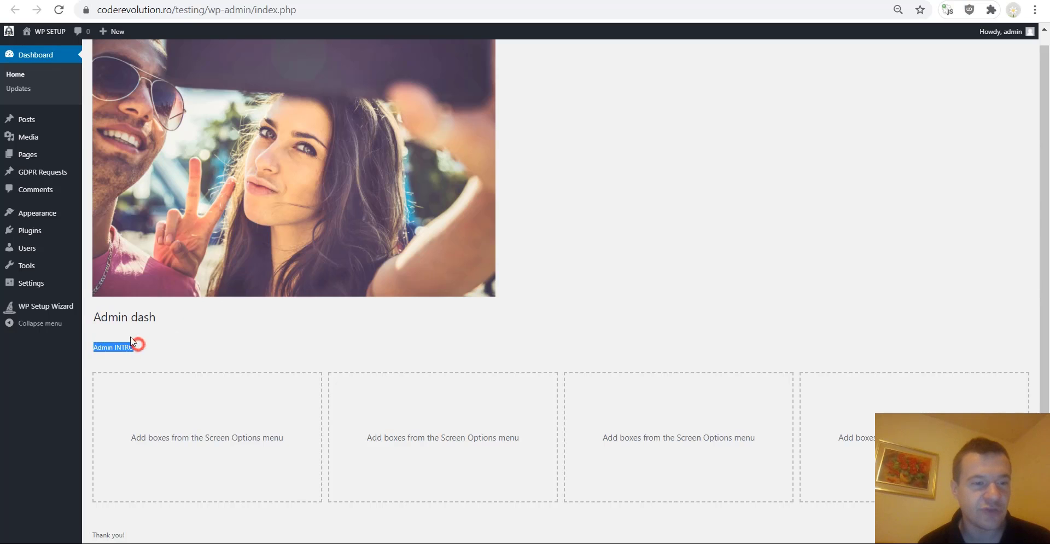
left_click_drag(93, 316, 155, 316)
key("ctrl+Tab")
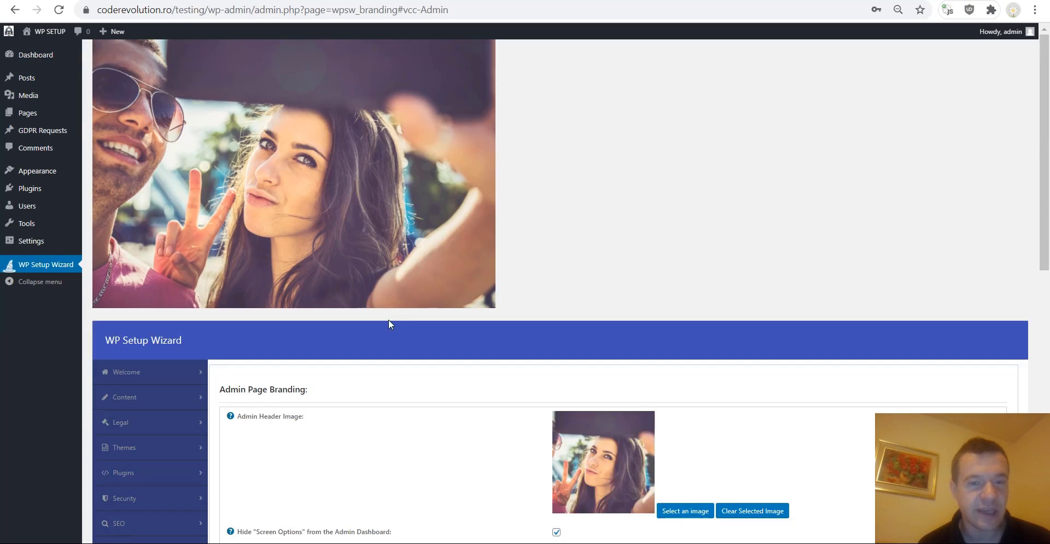
scroll(391, 320, "down", 11)
scroll(492, 303, "up", 4)
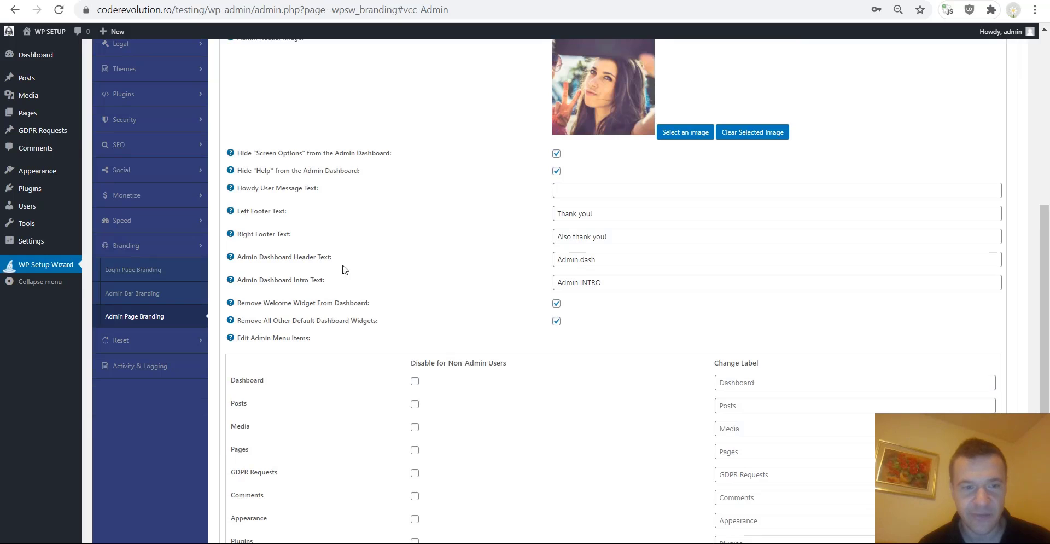
scroll(457, 297, "up", 1)
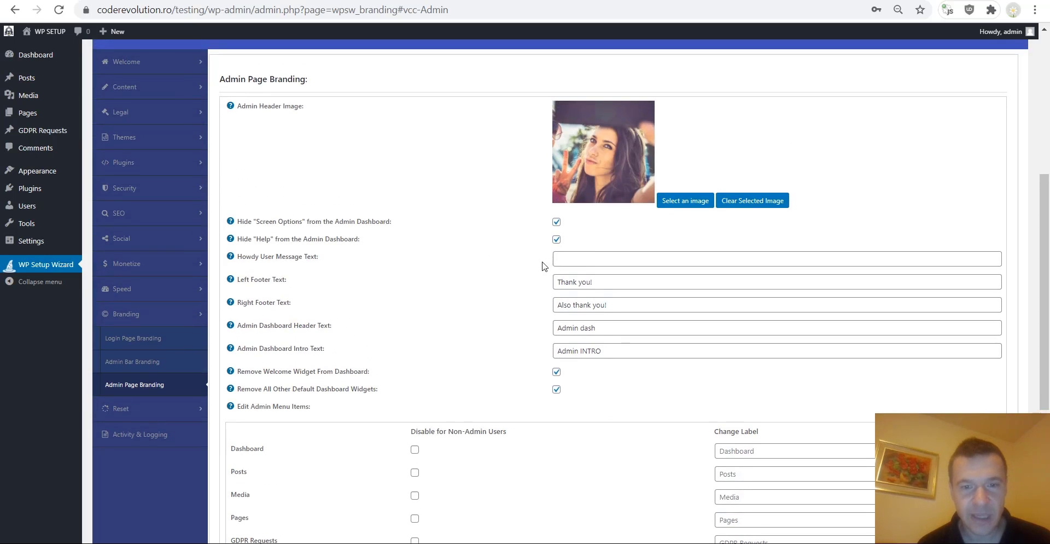
Read the help text for Howdy User Message Text and find the default "Howdy" greeting in the admin bar
mouse_move(230, 256)
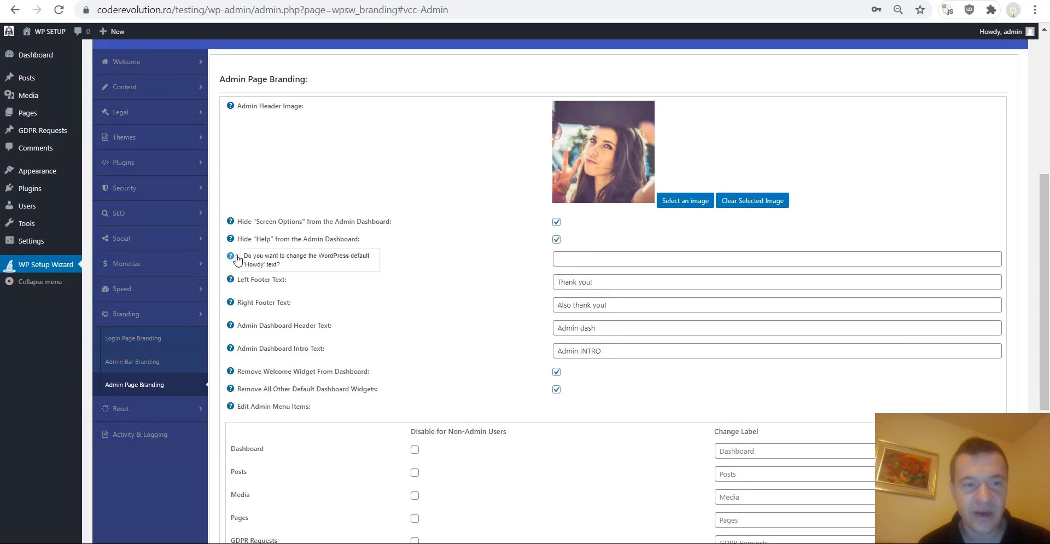
left_click(566, 259)
scroll(338, 273, "up", 5)
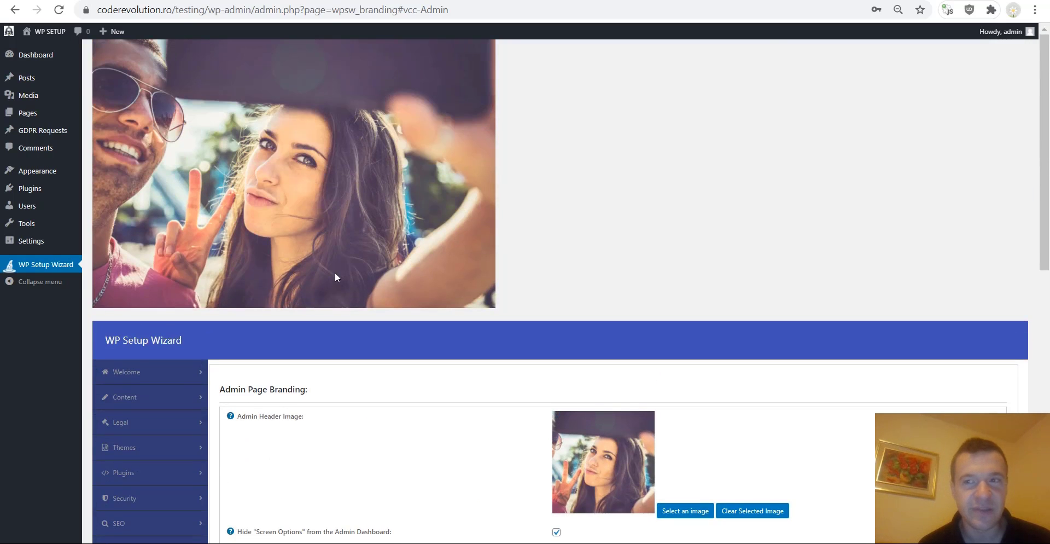
scroll(335, 273, "down", 5)
left_click(203, 1)
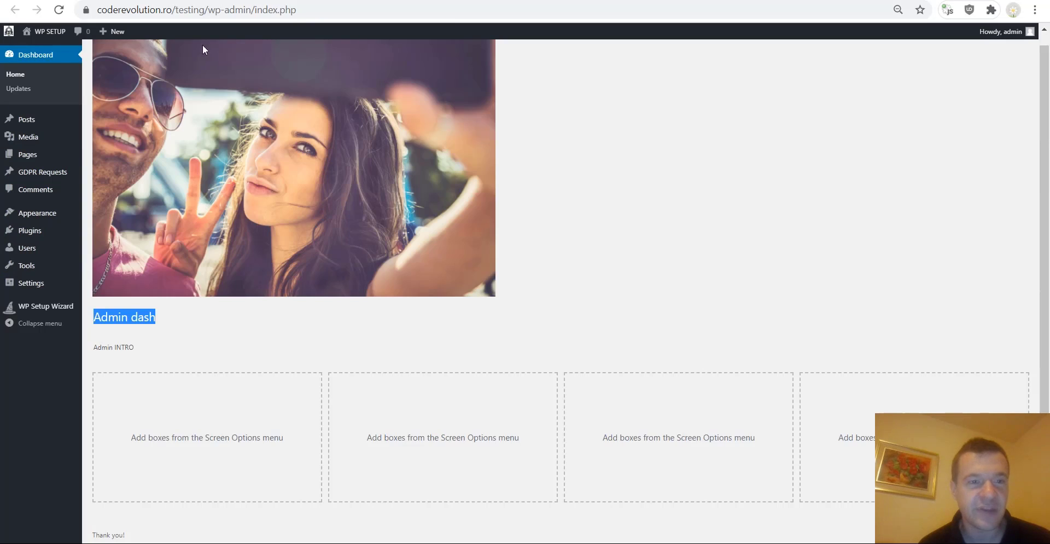
scroll(205, 179, "up", 1)
scroll(205, 179, "down", 2)
scroll(205, 178, "up", 2)
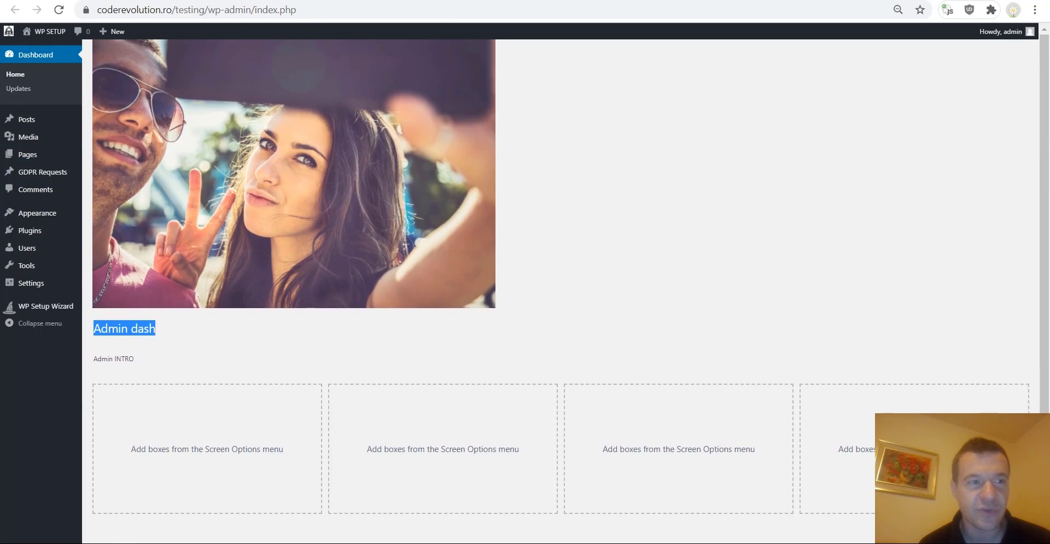
left_click(192, 1)
left_click(558, 227)
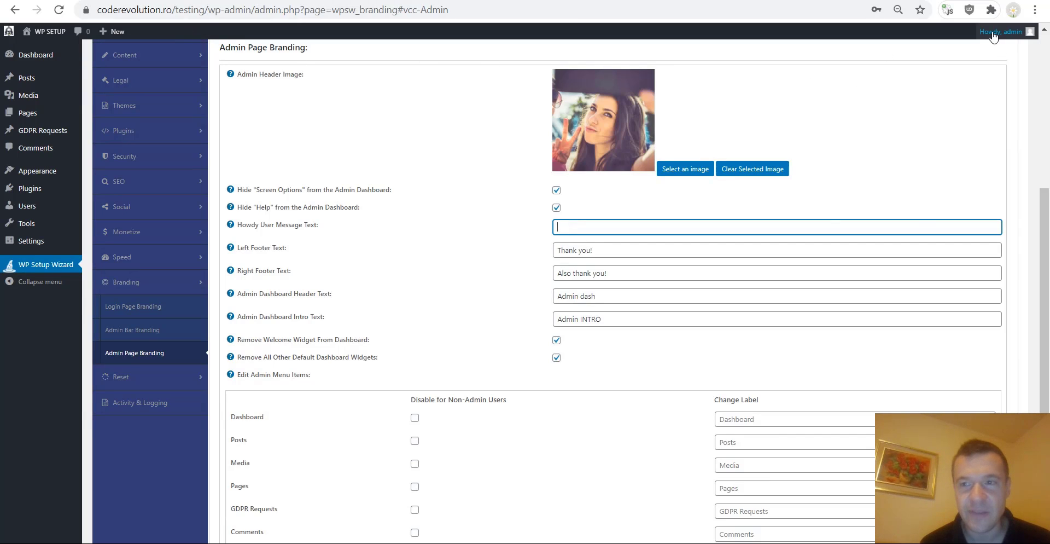
mouse_move(991, 36)
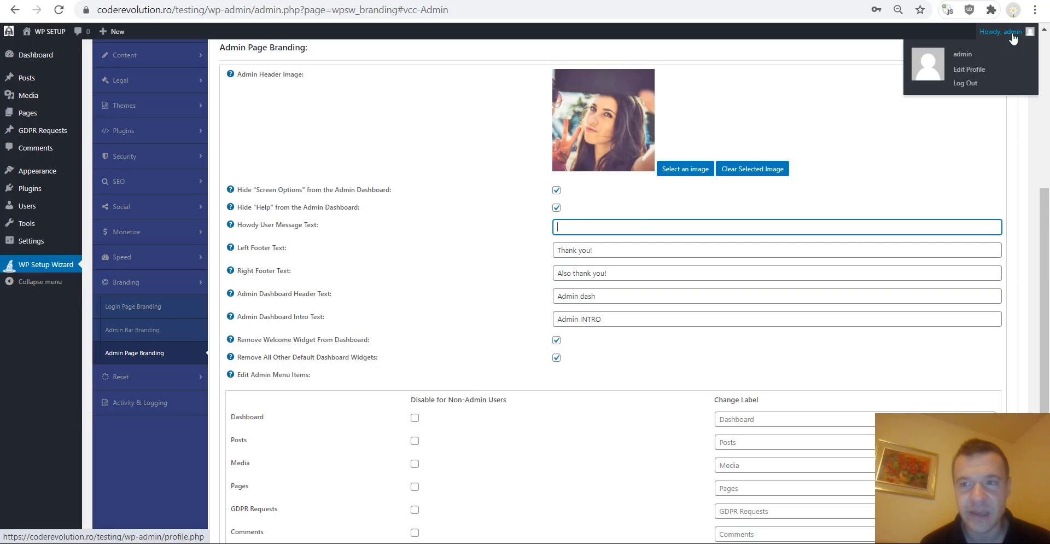
Set the Howdy user message text to "Hi", save and apply the settings, and check the admin bar greeting
left_click(591, 228)
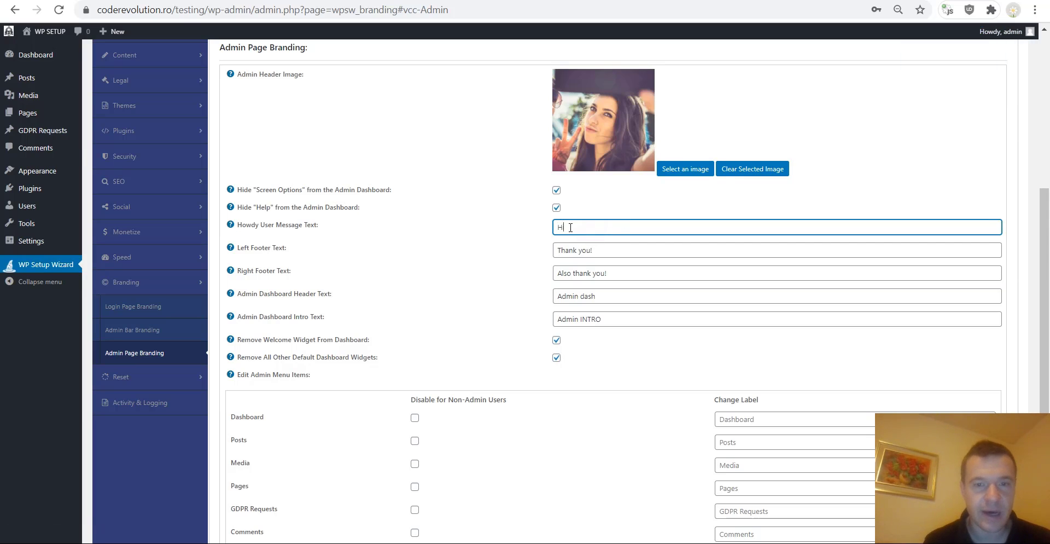
scroll(315, 364, "down", 4)
left_click(265, 466)
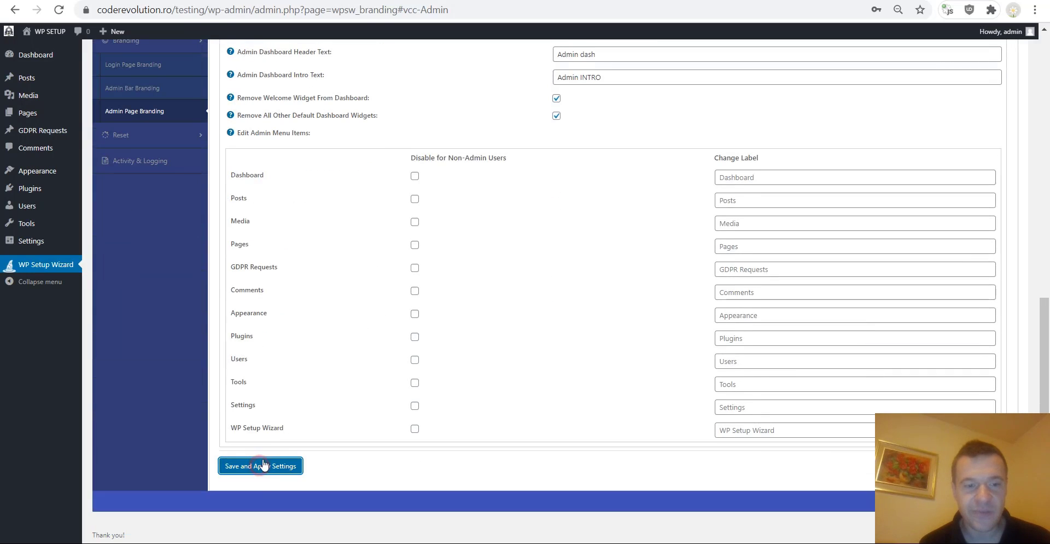
mouse_move(997, 37)
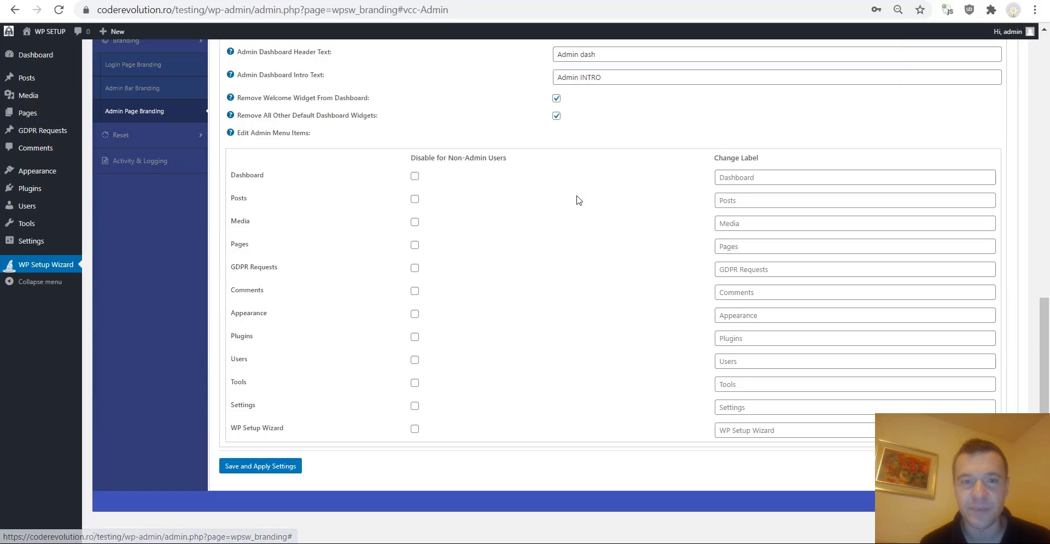
Change the admin menu labels of Dashboard to "Dashboardu" and Posts to "Postsu"
scroll(577, 201, "up", 10)
scroll(515, 251, "down", 10)
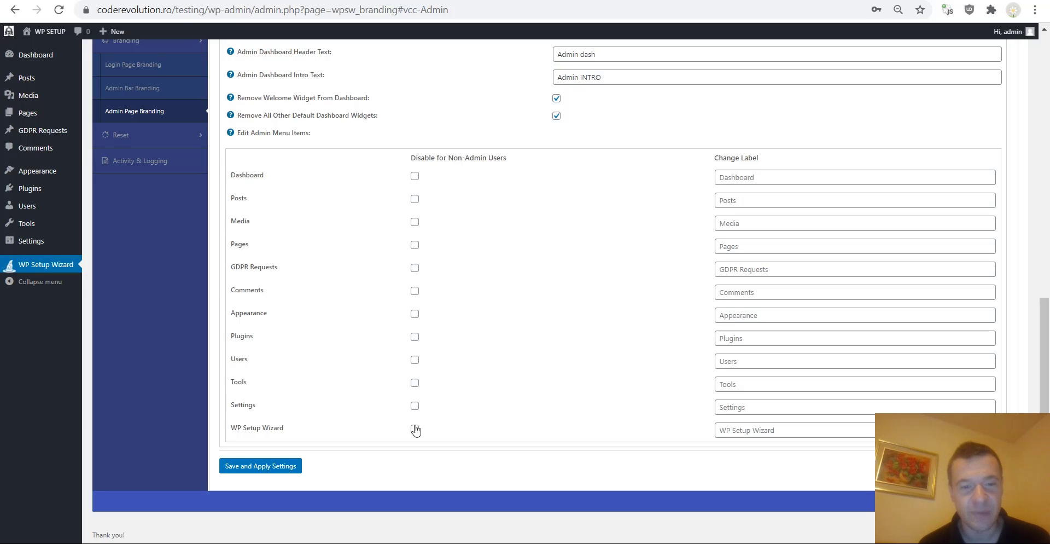
left_click(739, 176)
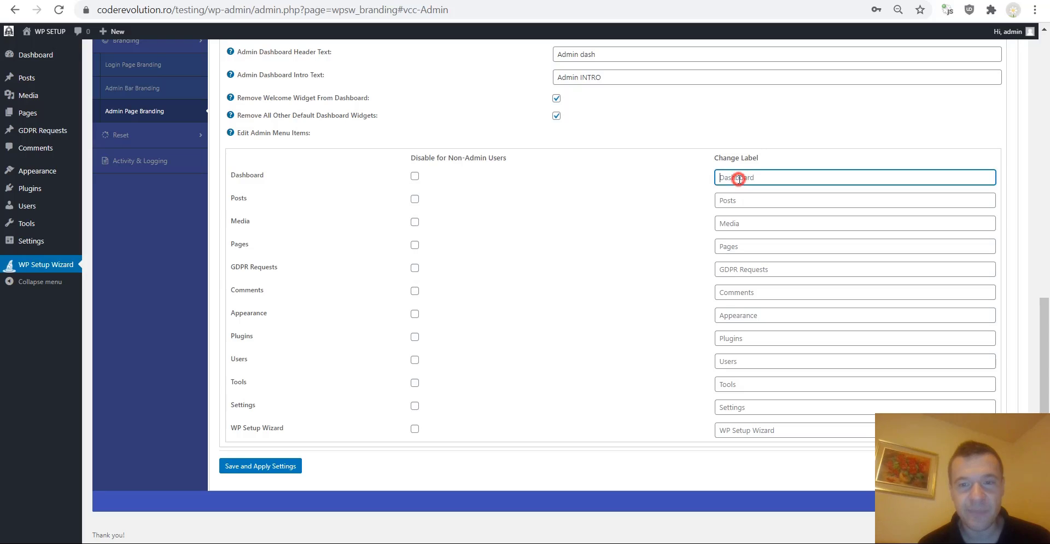
type("D")
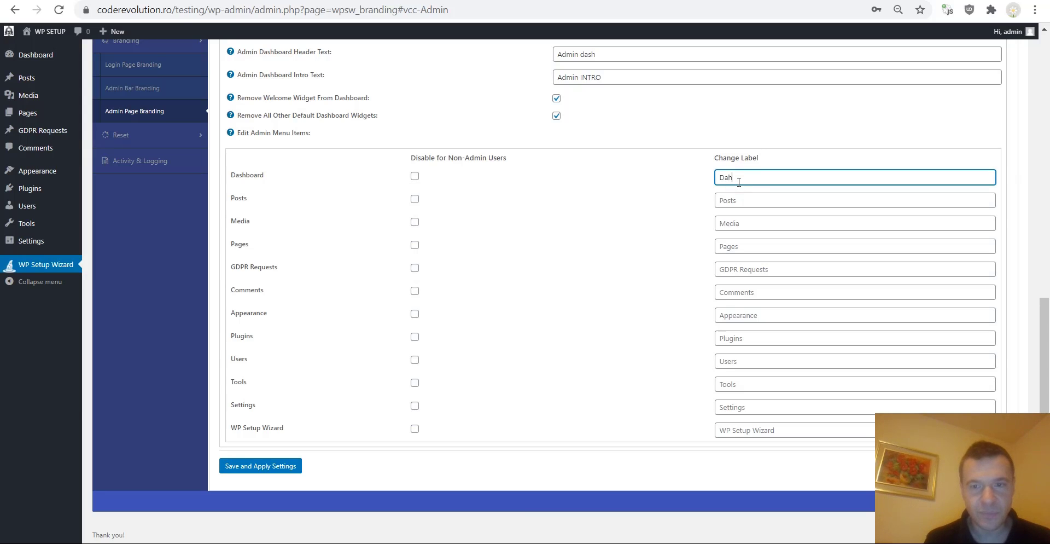
type("ashboa")
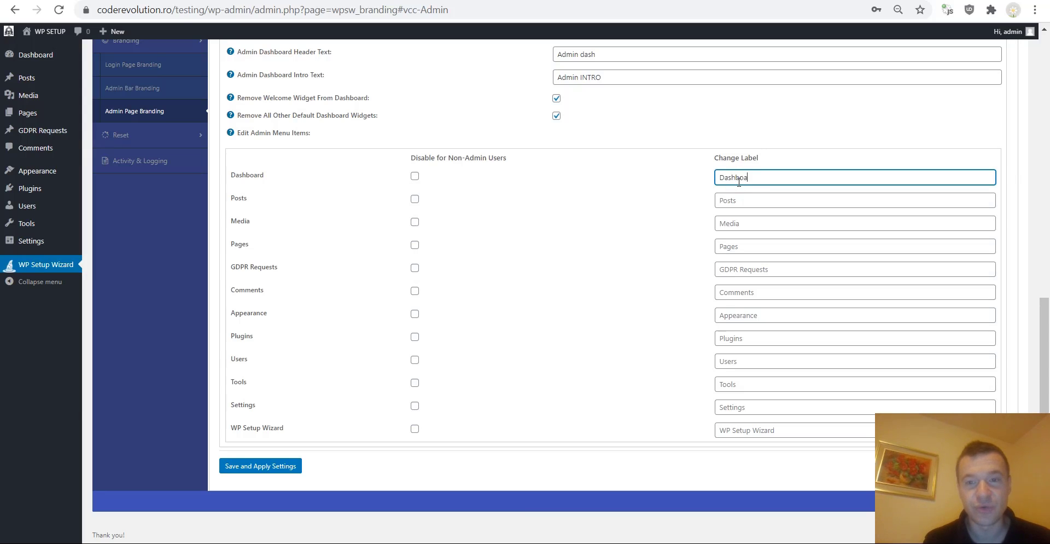
type("rdu")
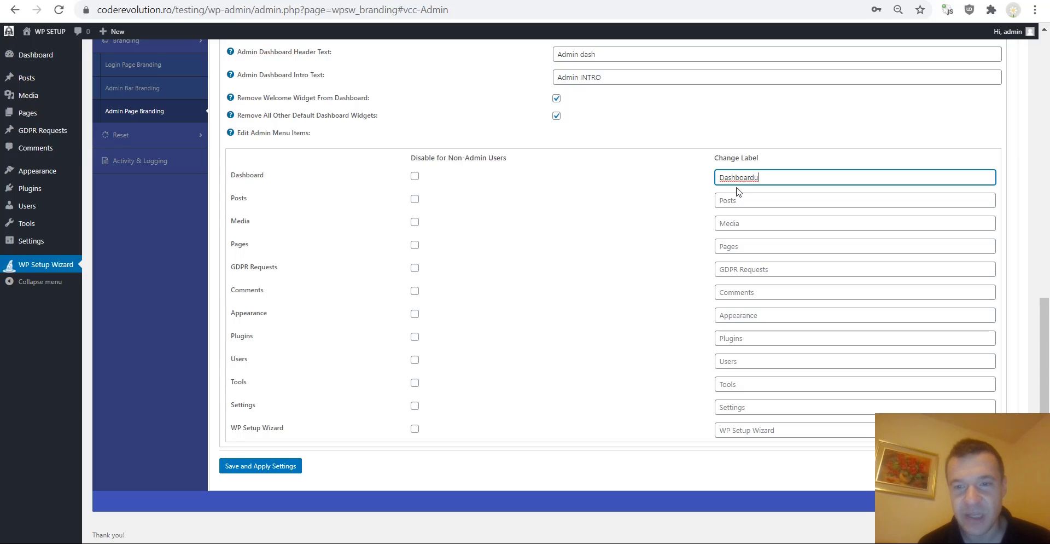
left_click(741, 202)
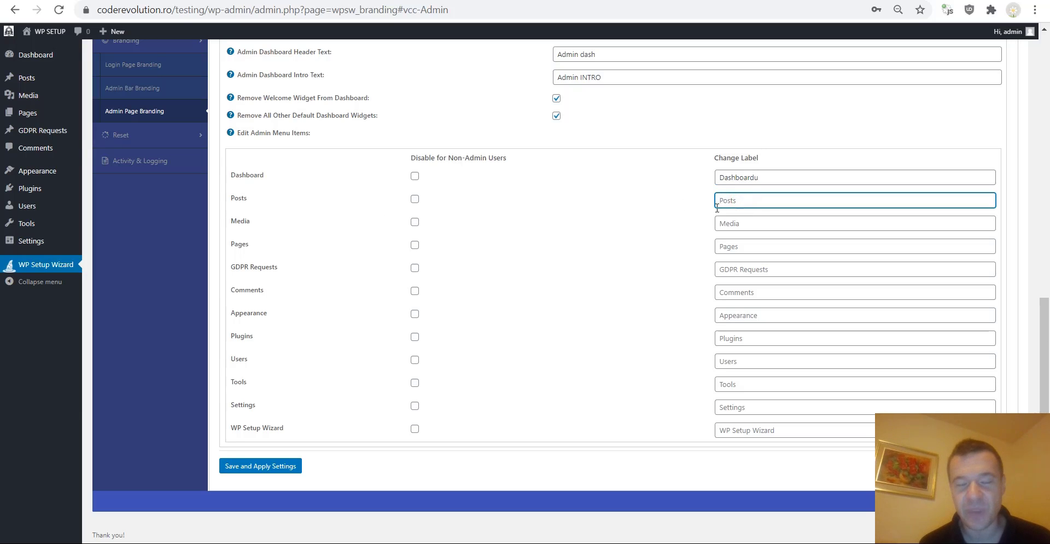
type("Postsu")
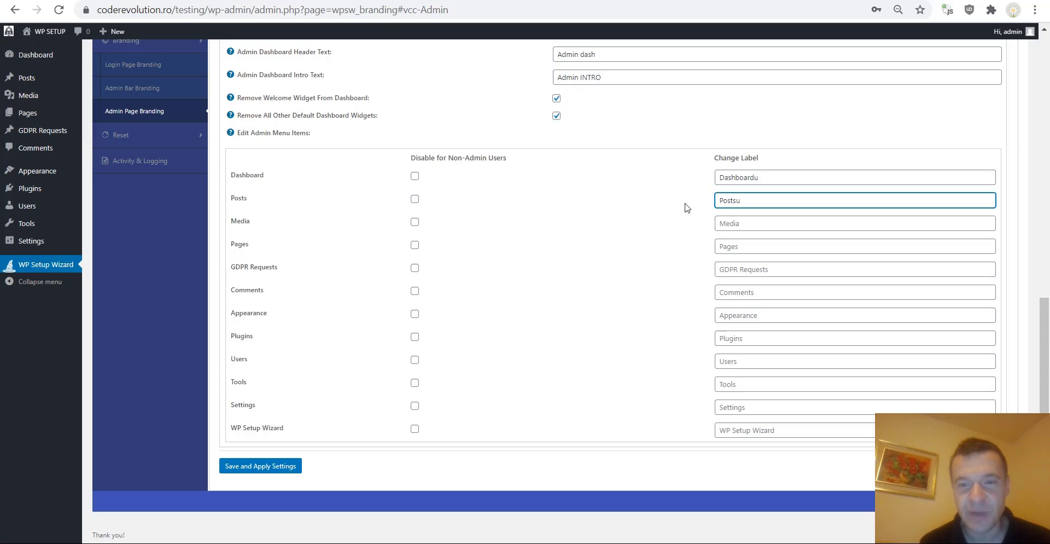
Change the admin menu labels of Media to "Mediau" and Pages to "Pagesu", and save and apply the settings
left_click(727, 225)
type("Media")
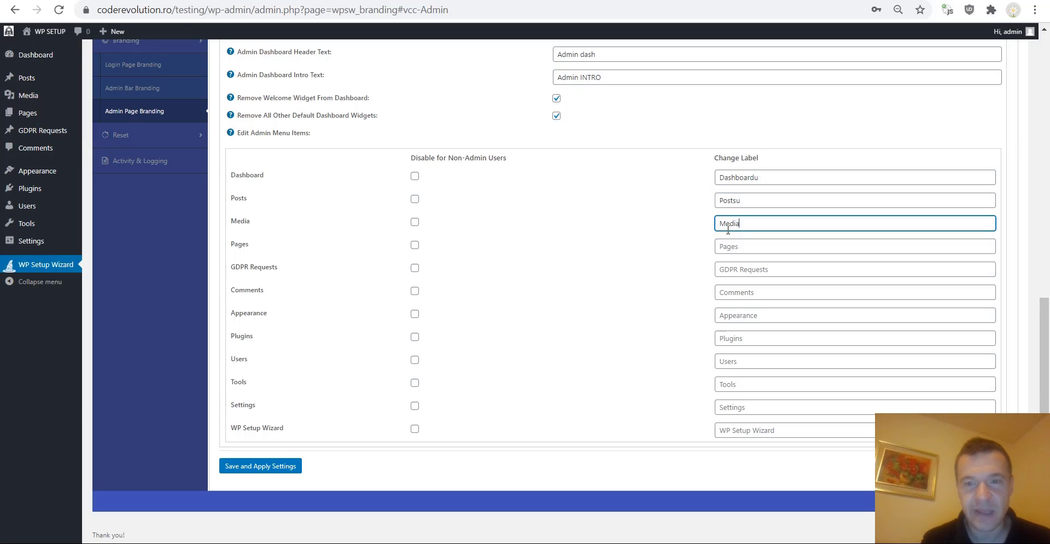
type("u")
left_click(729, 245)
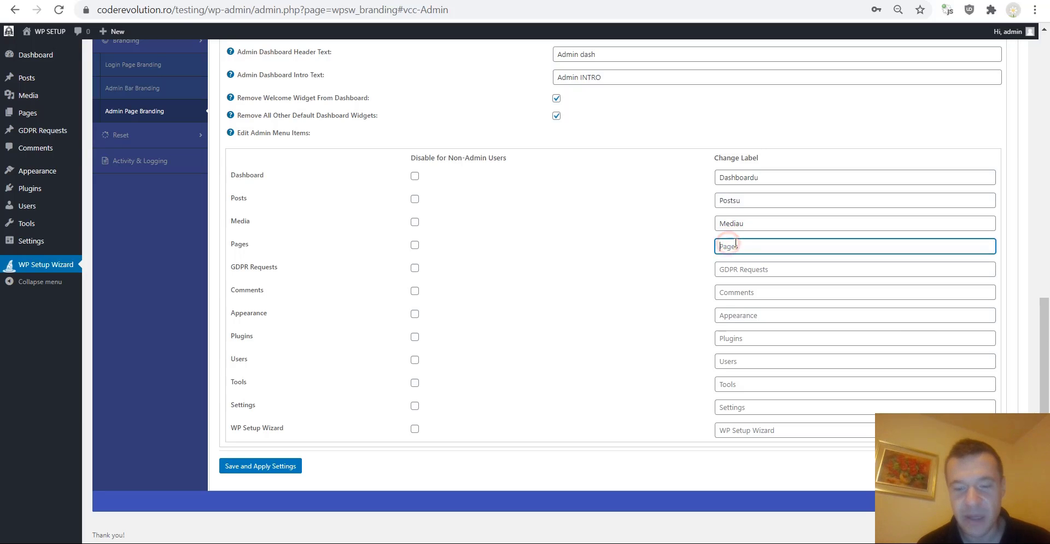
type("Pagesu")
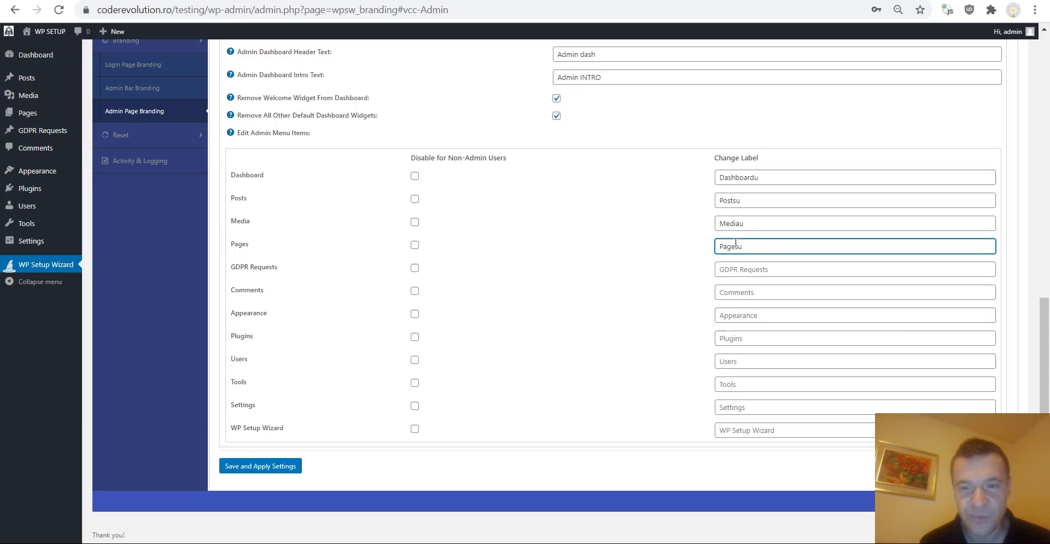
left_click(237, 471)
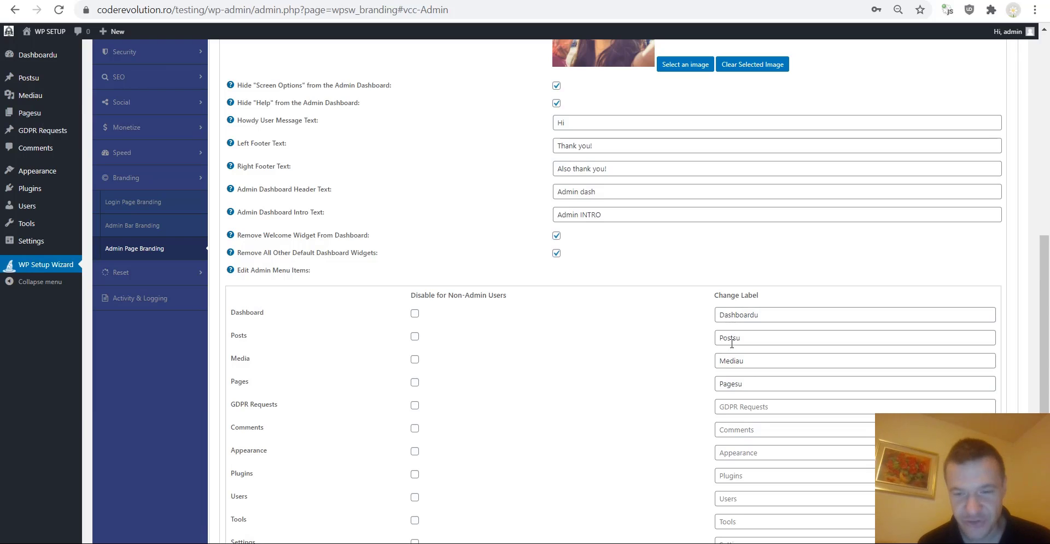
Review the Admin Page Branding settings and open the Database Wipe settings in the Reset section
scroll(560, 359, "down", 3)
scroll(563, 359, "up", 10)
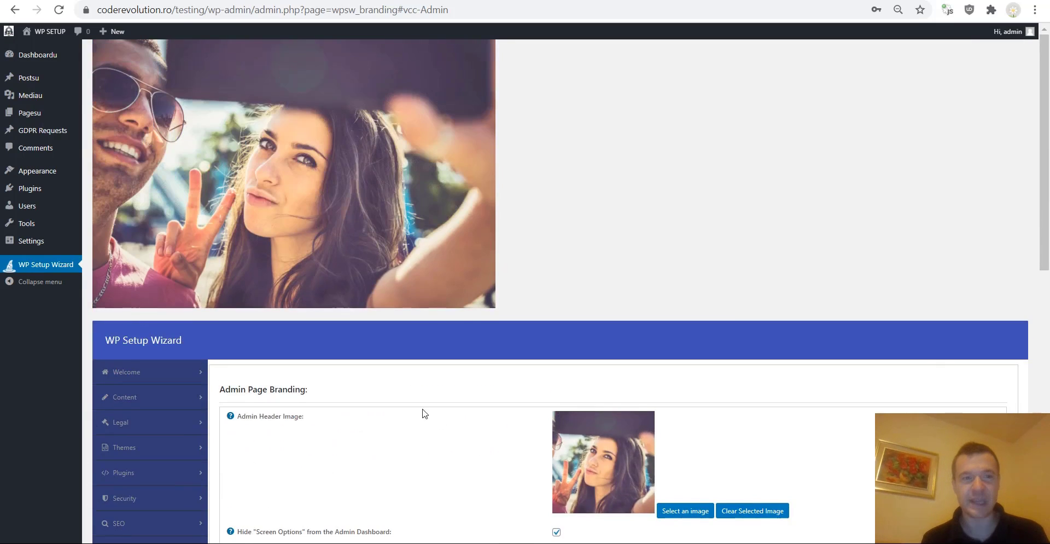
scroll(326, 383, "down", 4)
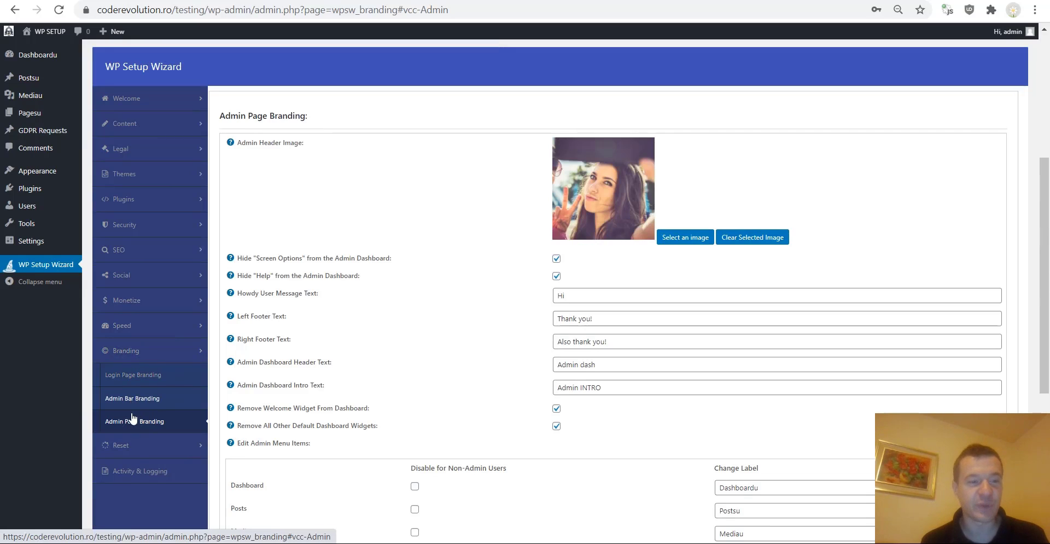
left_click(128, 446)
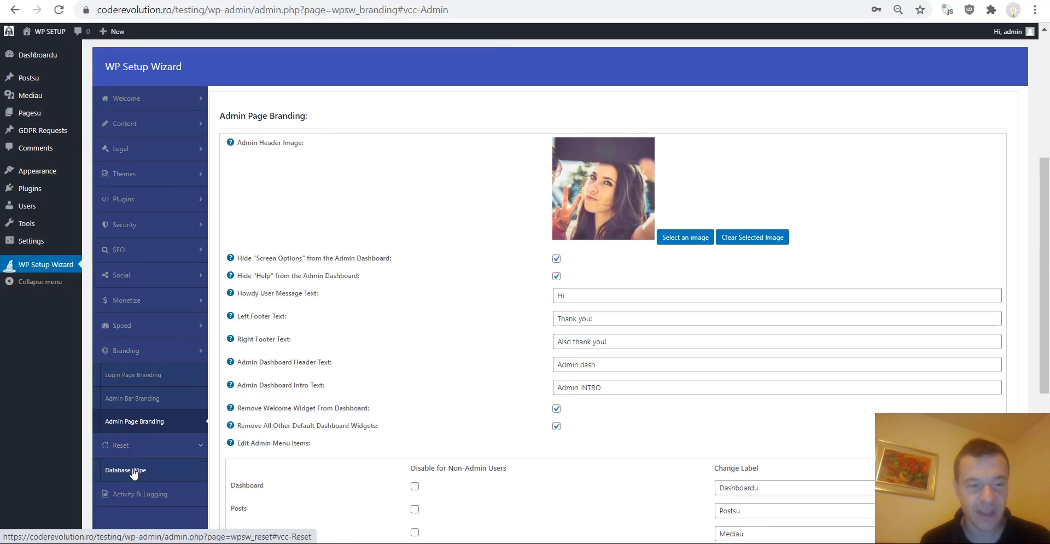
left_click(134, 471)
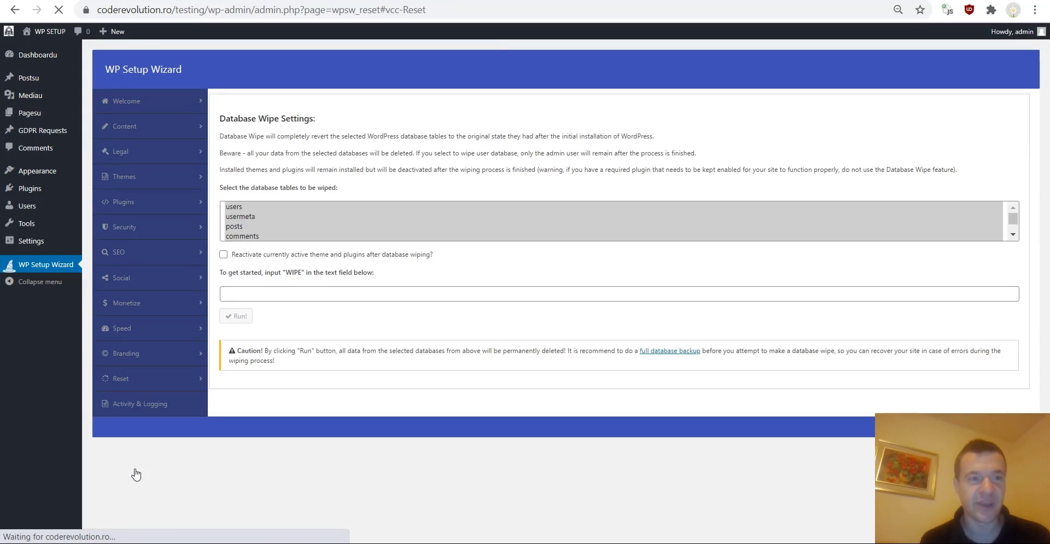
scroll(292, 323, "down", 5)
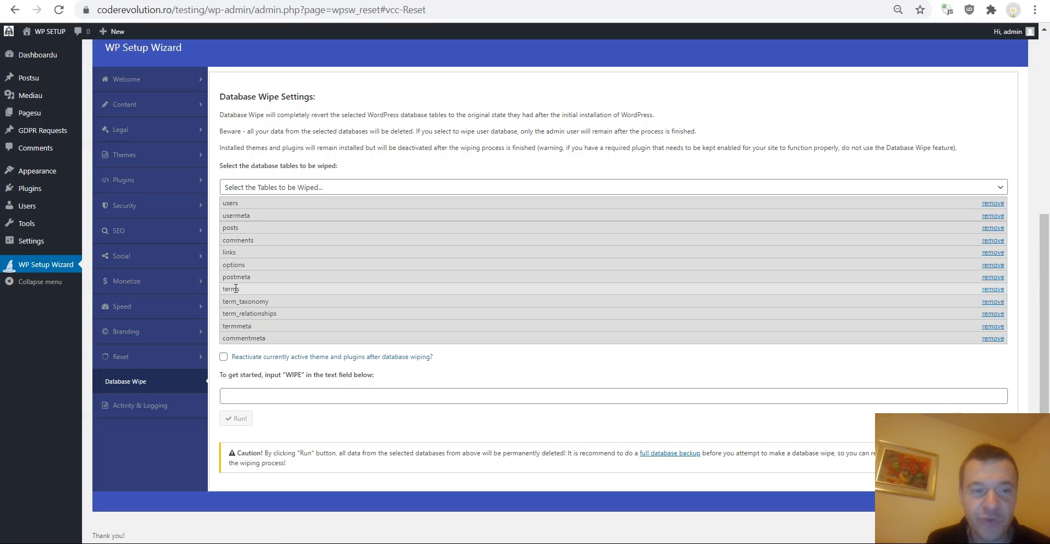
Try the option to reactivate the theme and plugins after wiping, turn it off again, and check the existing posts list
left_click(224, 356)
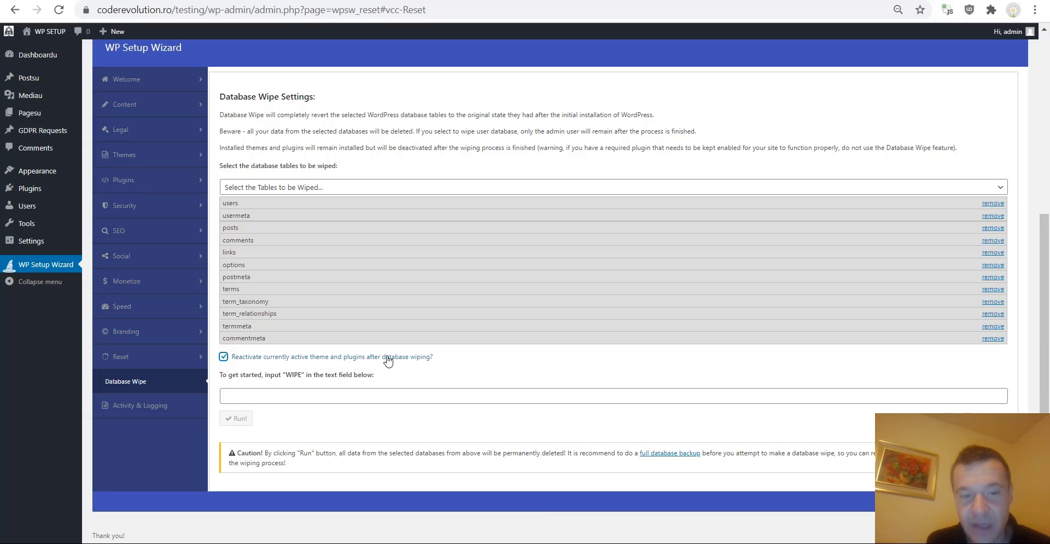
left_click(223, 356)
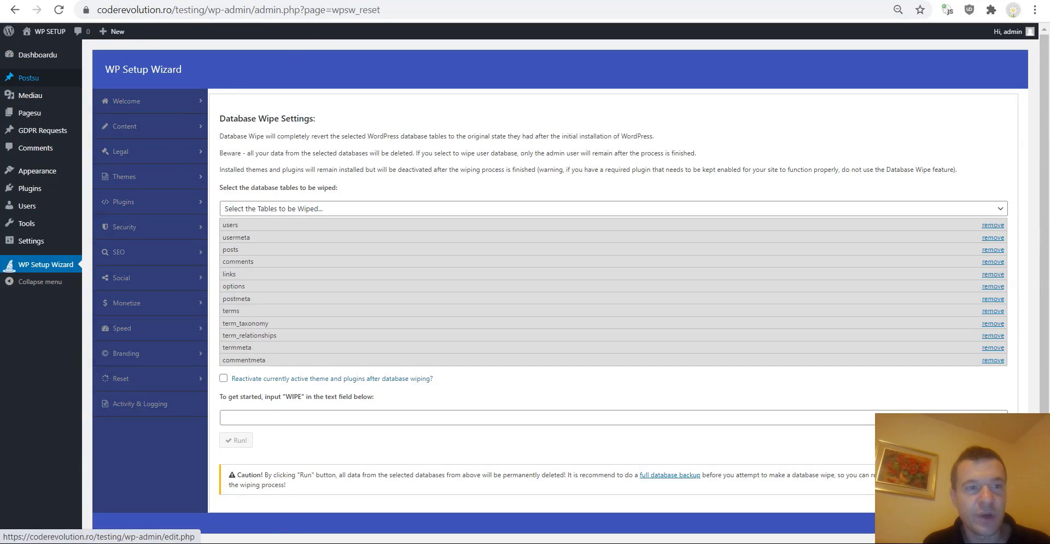
left_click(27, 78)
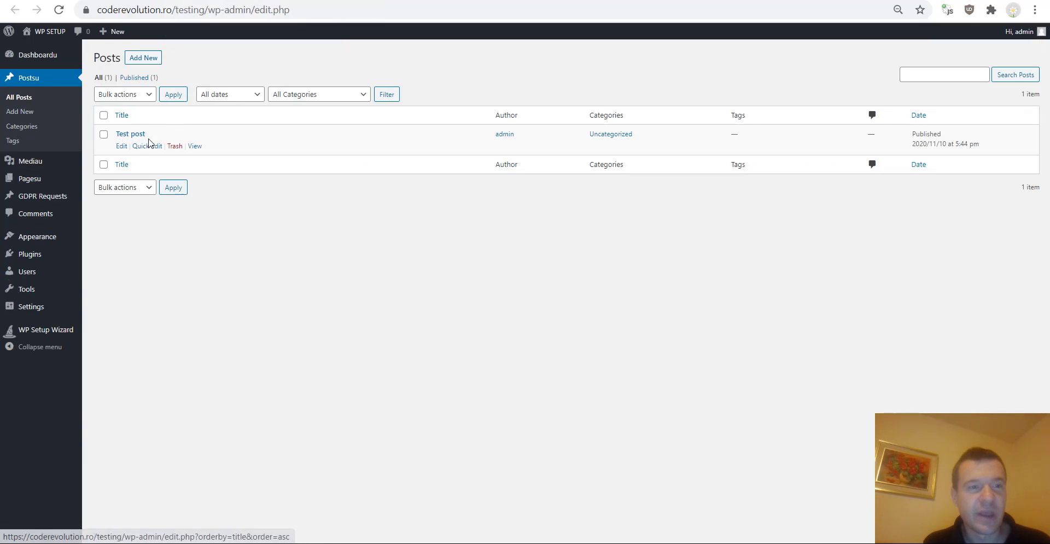
left_click(246, 1)
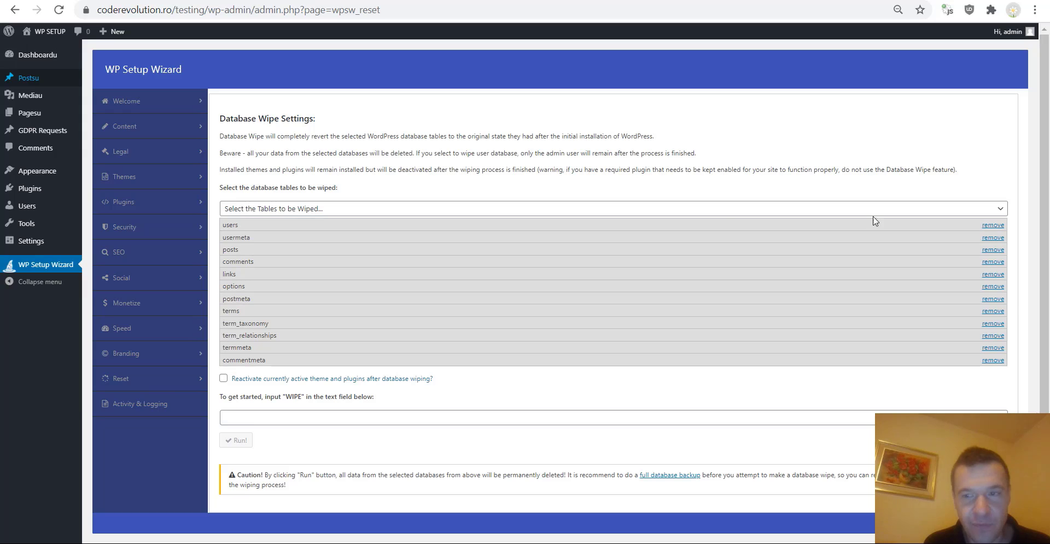
Remove every table except posts from the list of database tables selected for wiping
left_click(992, 225)
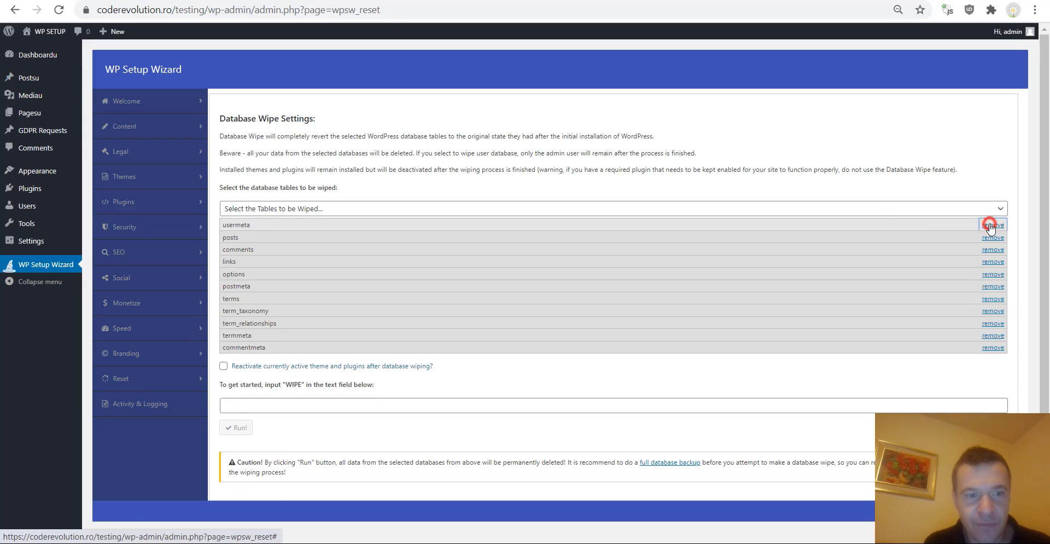
left_click(991, 224)
left_click(994, 239)
left_click(994, 239)
left_click(993, 238)
left_click(996, 239)
left_click(996, 239)
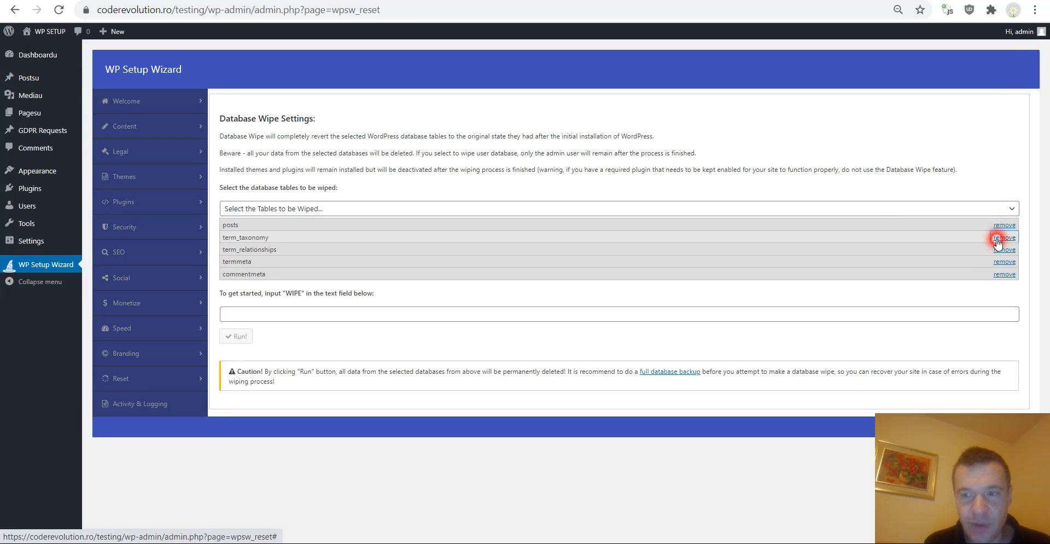
left_click(996, 239)
left_click(997, 239)
left_click(997, 239)
left_click(997, 239)
triple_click(997, 239)
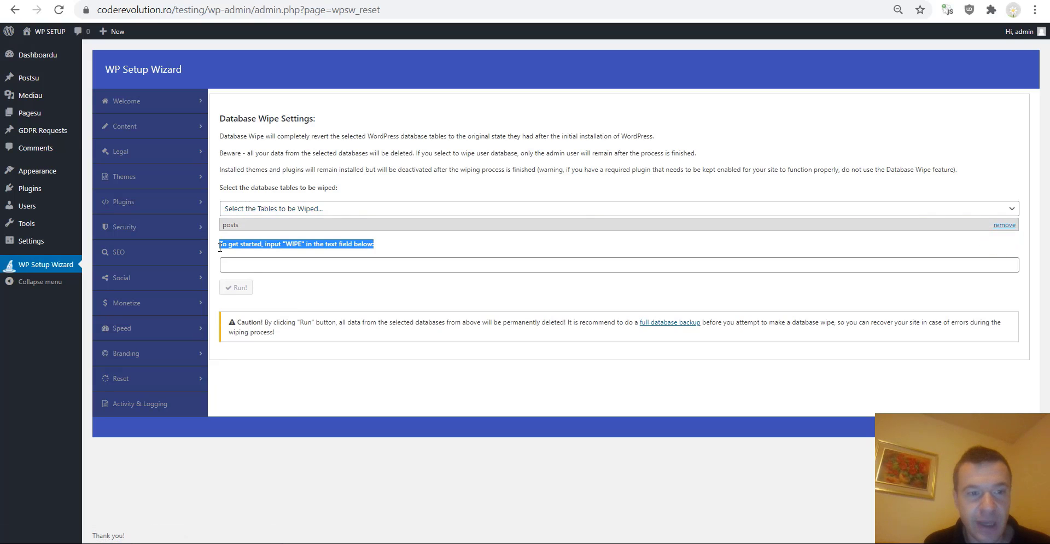
Try adding the options table to the wipe selection and take it out again
left_click(358, 208)
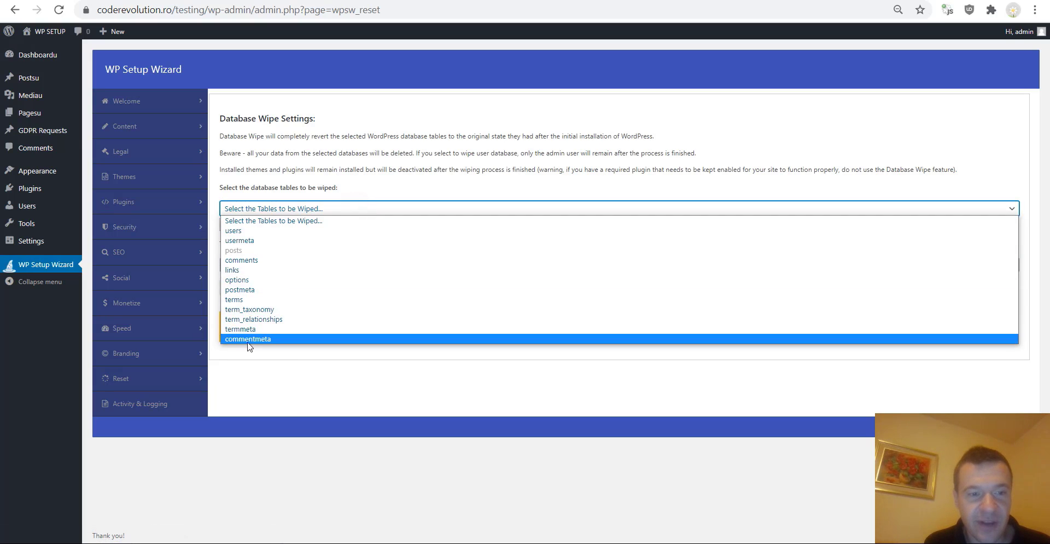
left_click(244, 280)
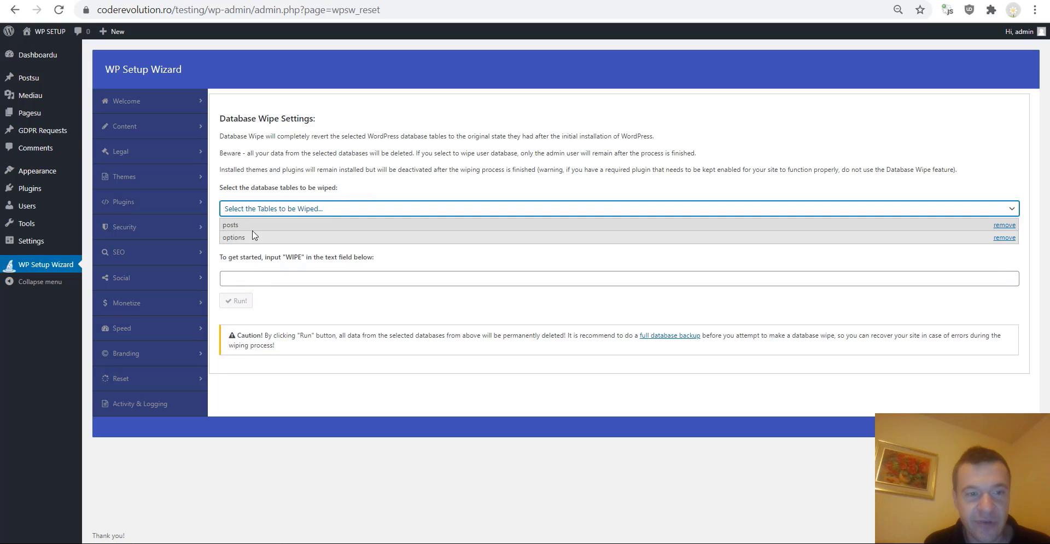
left_click(1003, 238)
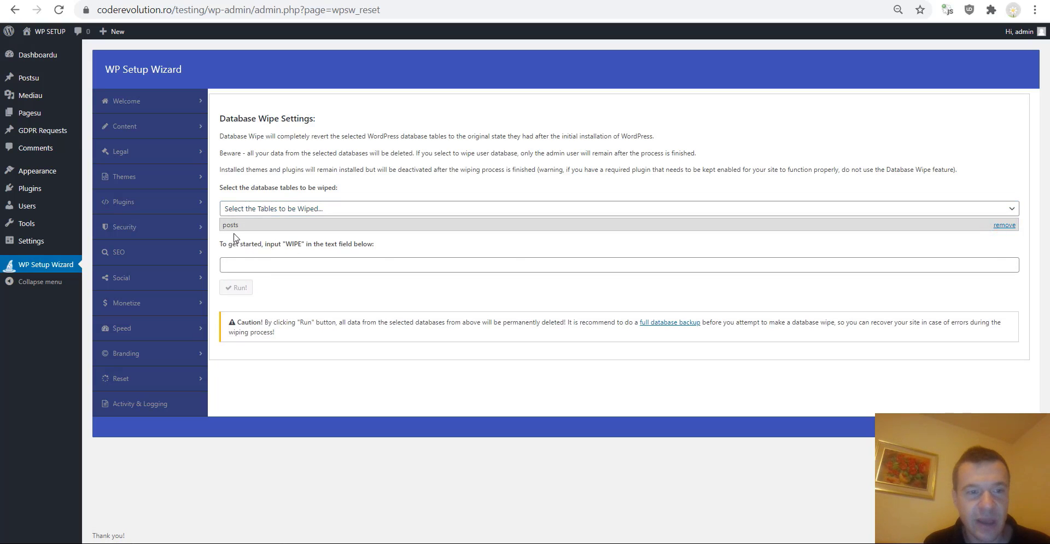
Enter the confirmation word WIPE, run the wipe of the posts table and confirm it
double_click(290, 244)
key("ctrl+c")
left_click(292, 263)
key("ctrl+v")
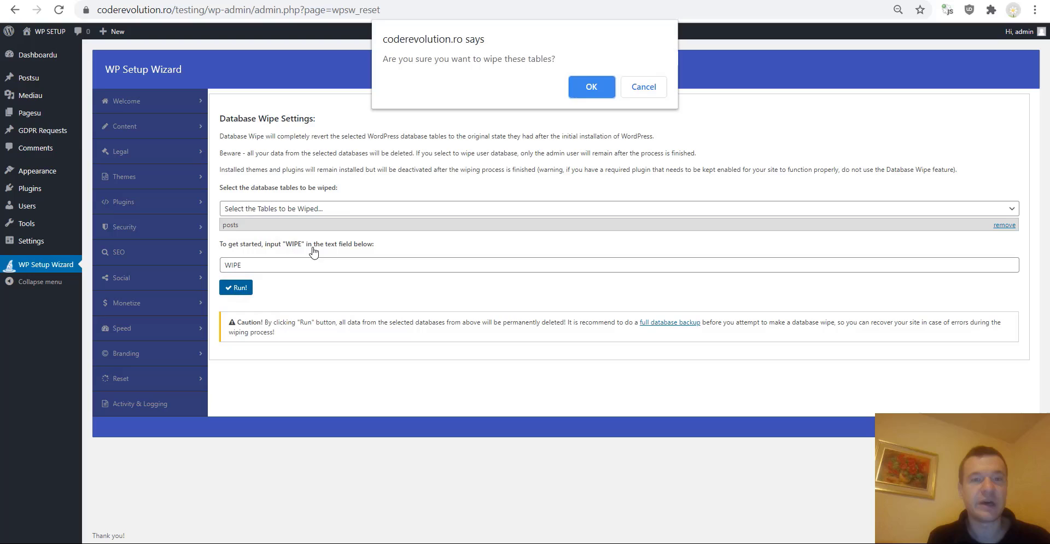
left_click(587, 87)
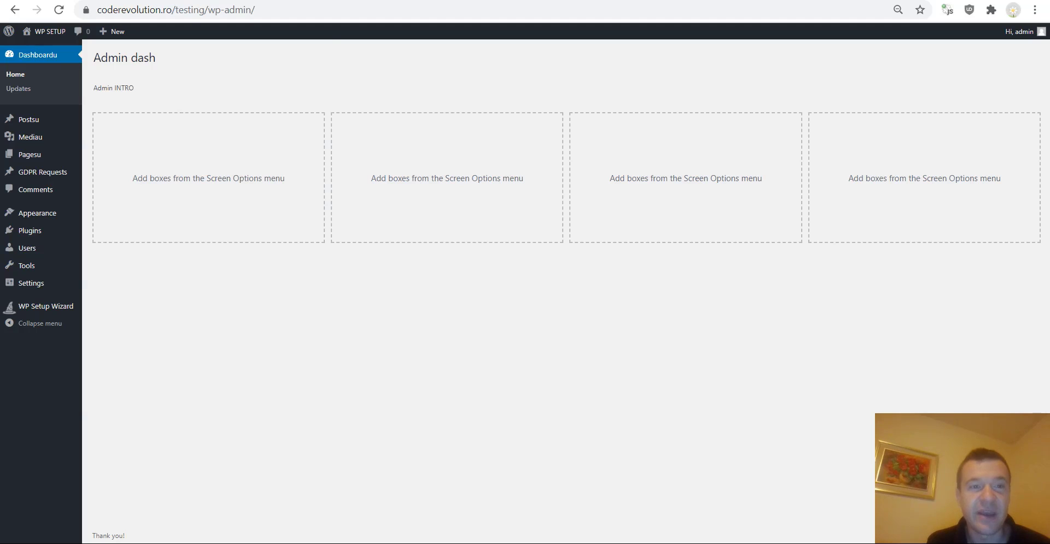
Refresh the posts list, view the "Hello world!" post in the editor and return to the list
left_click(213, 0)
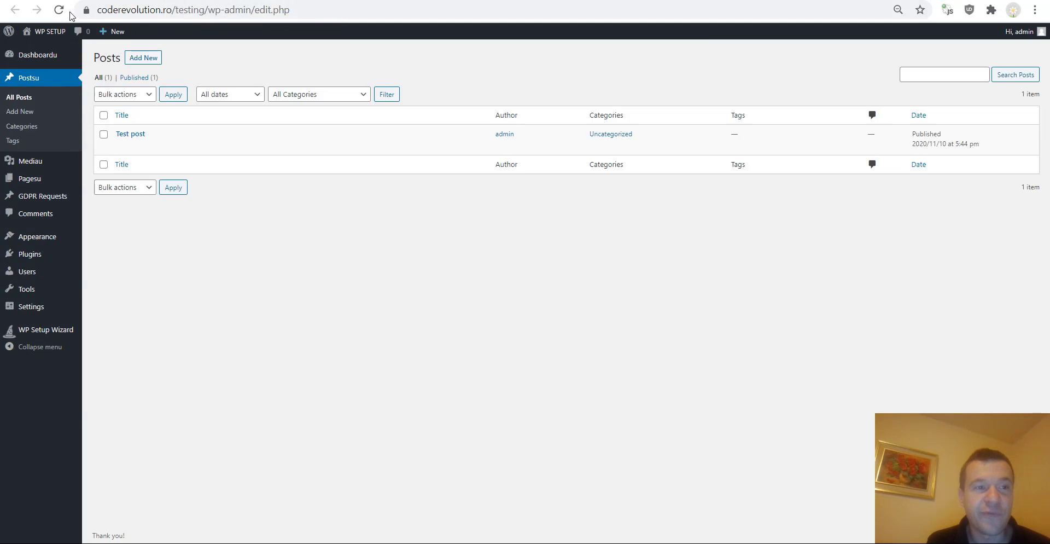
left_click(61, 10)
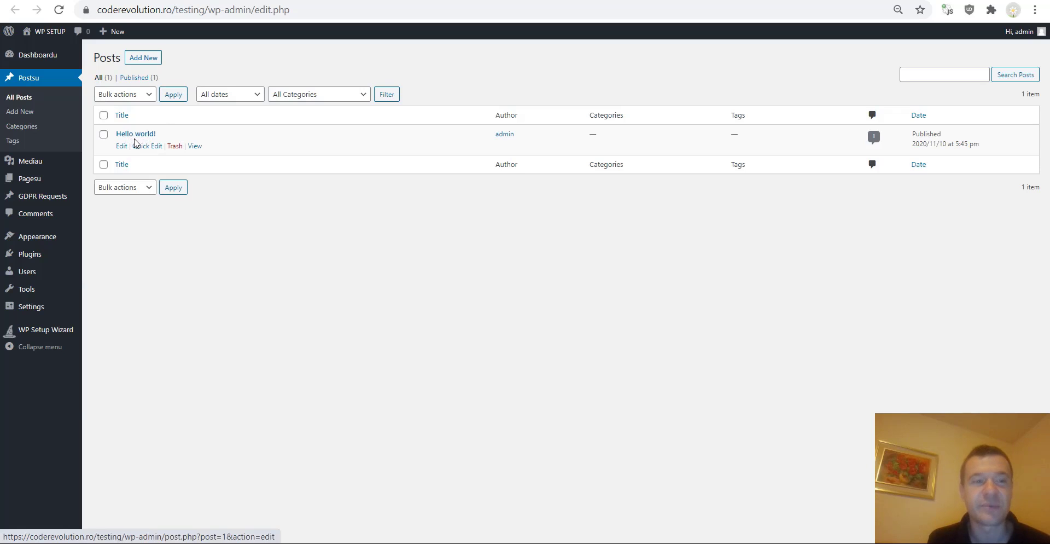
left_click(135, 135)
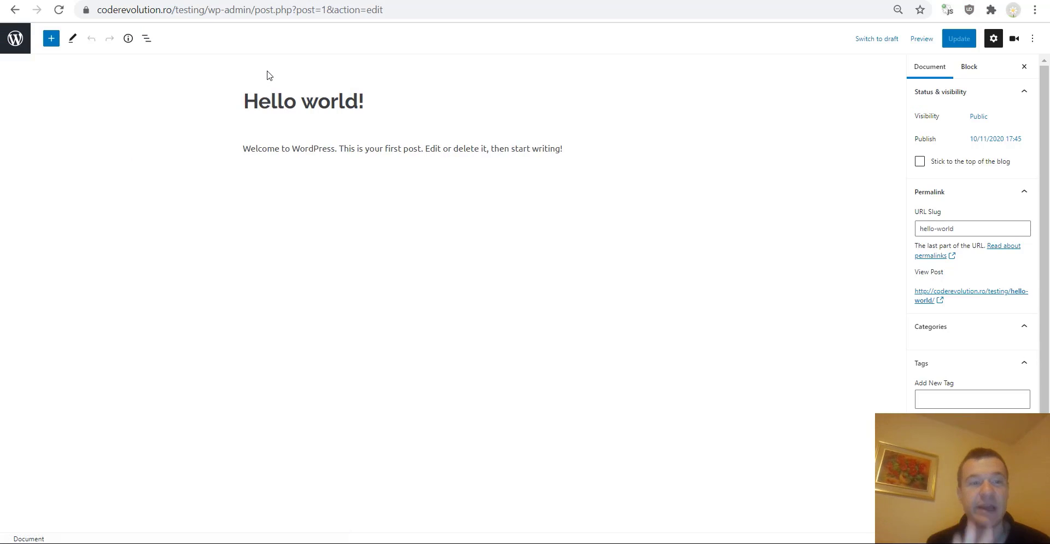
left_click(15, 10)
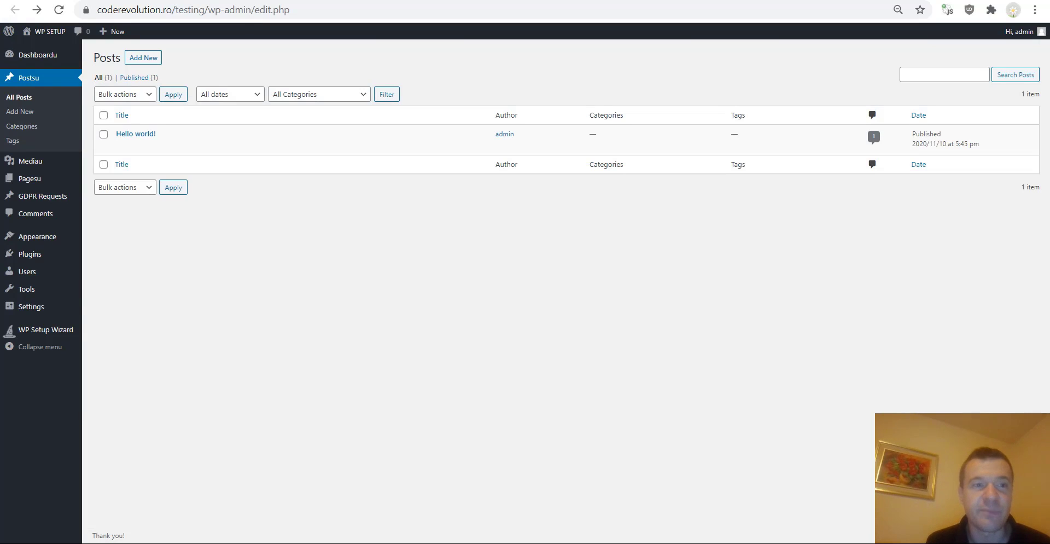
Go back to the WP Setup Wizard settings and examine the activity log in the Activity & Logging section
left_click(192, 0)
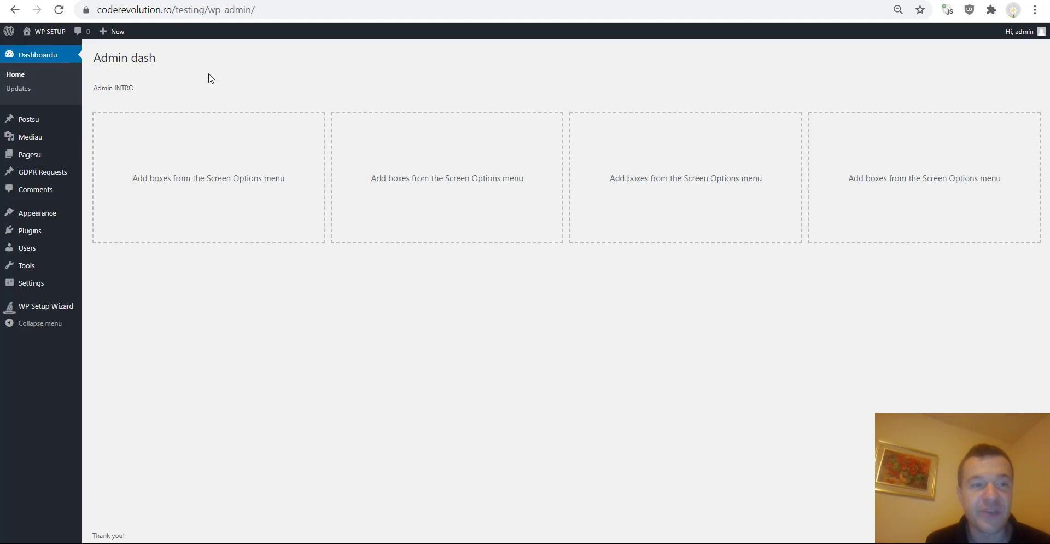
mouse_move(9, 310)
left_click(98, 466)
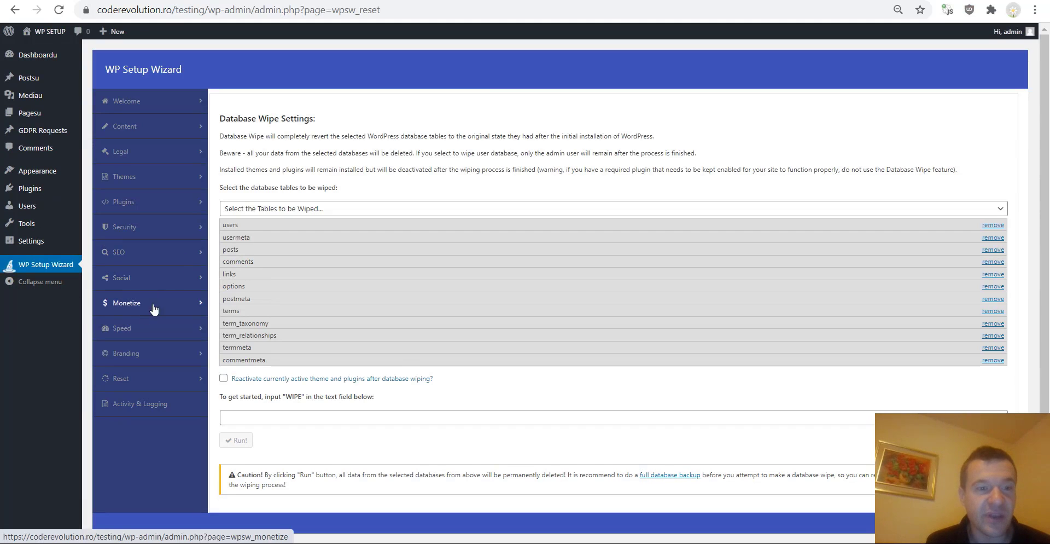
scroll(159, 290, "down", 1)
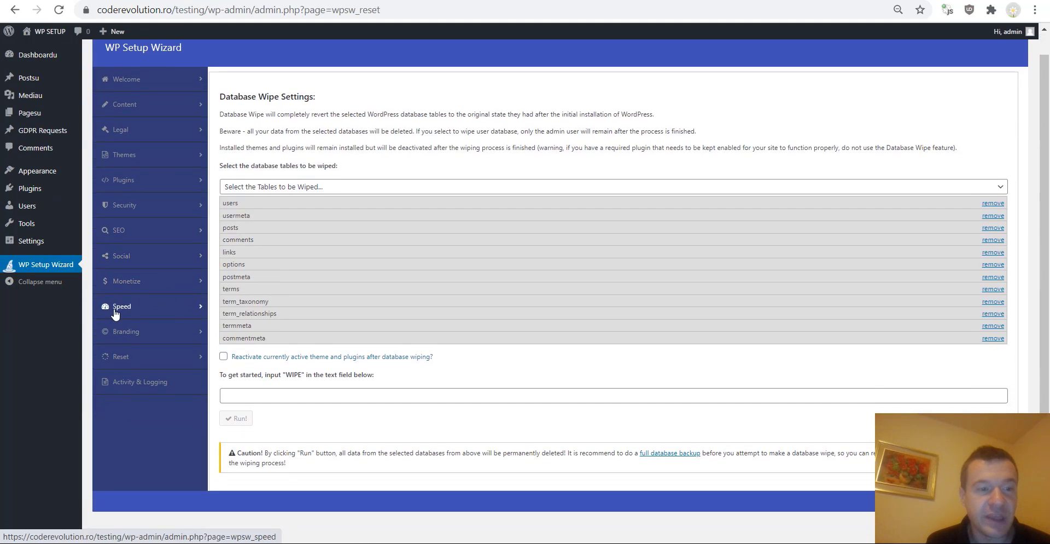
left_click(124, 383)
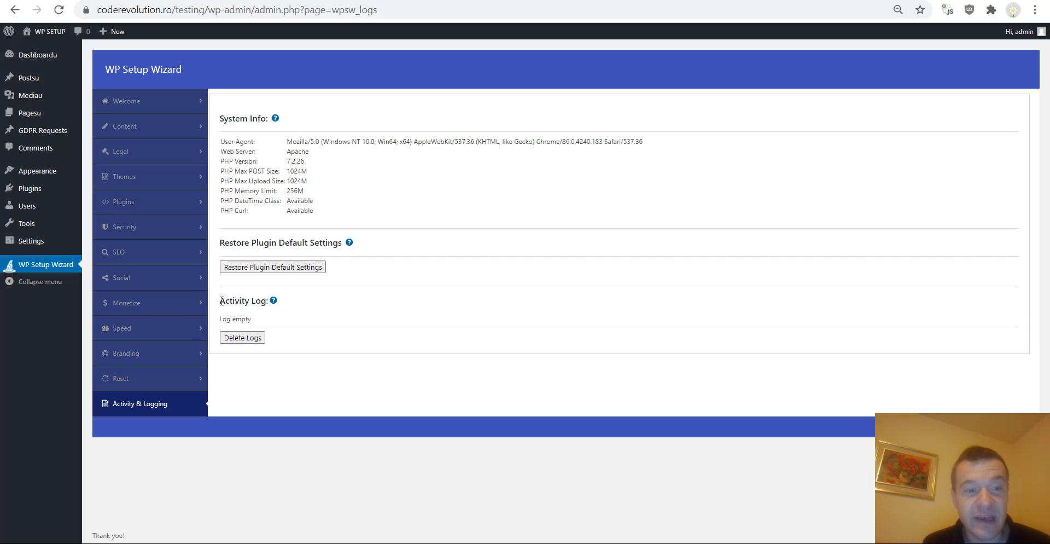
left_click_drag(220, 300, 263, 300)
left_click(235, 325)
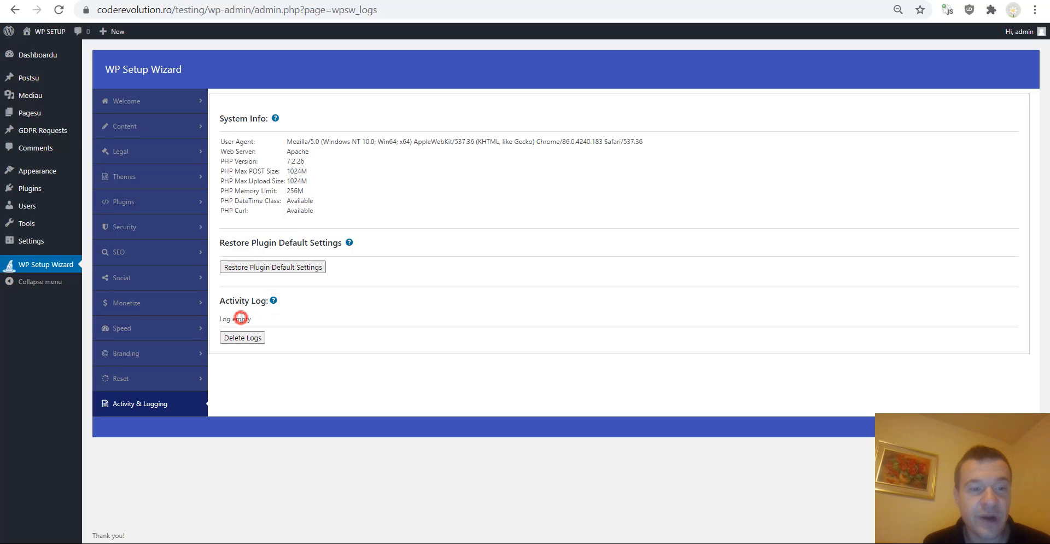